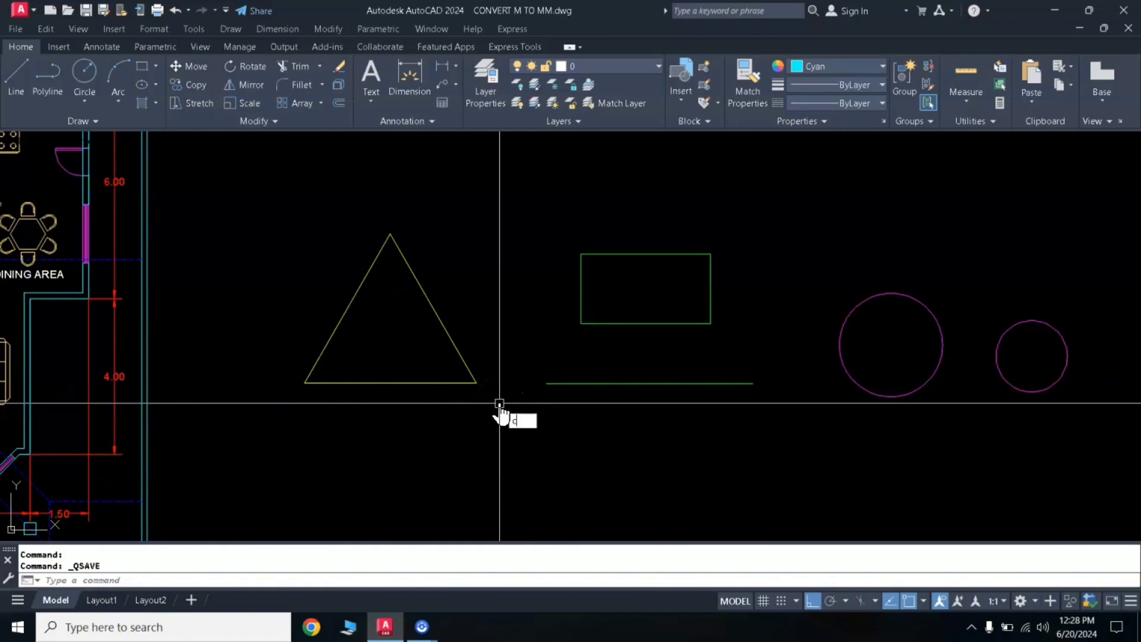
# - Start the CIRCLE command to draw a circle beside the existing shapes
pyautogui.press('Return')
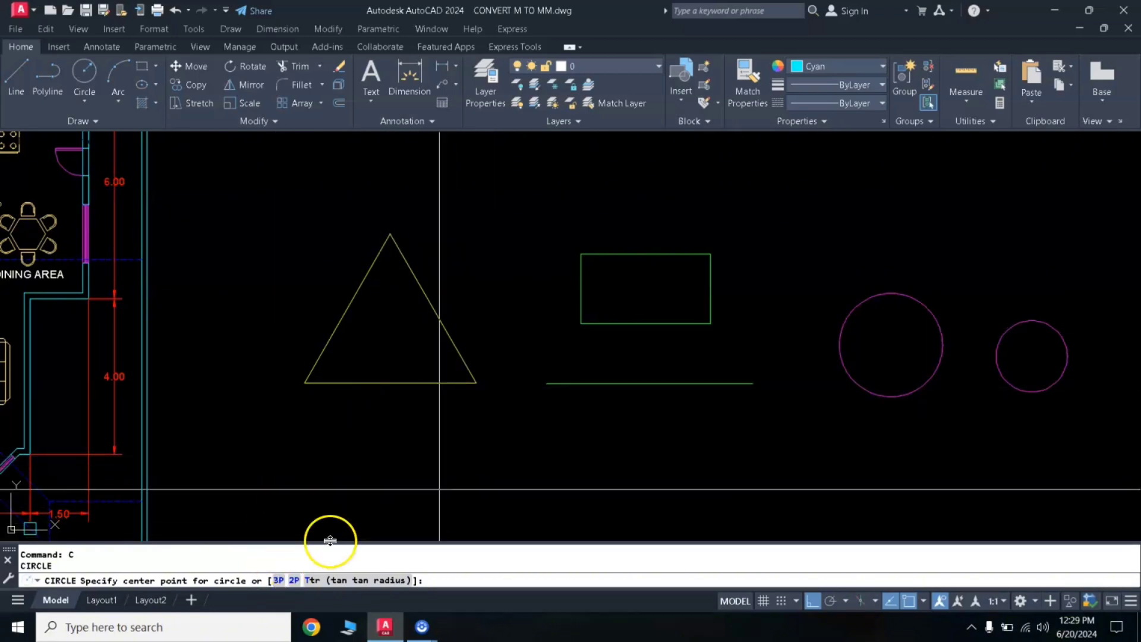
# - Cancel the pending and half-typed commands, then restart CIRCLE for a three-point circle
pyautogui.press('Escape')
pyautogui.write('C')
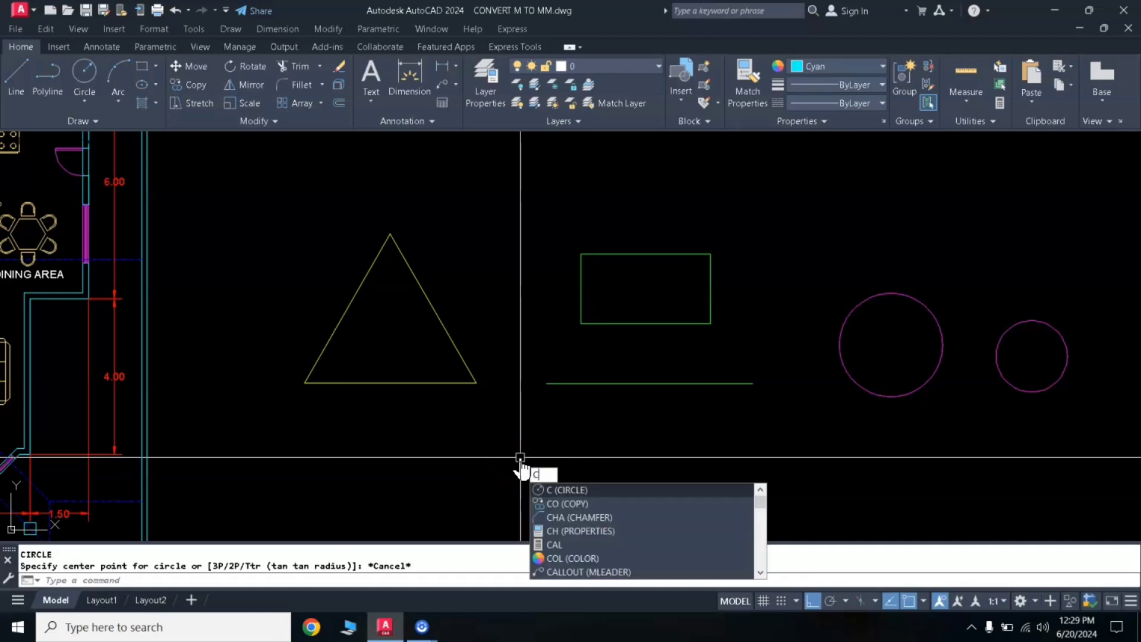
pyautogui.write('i')
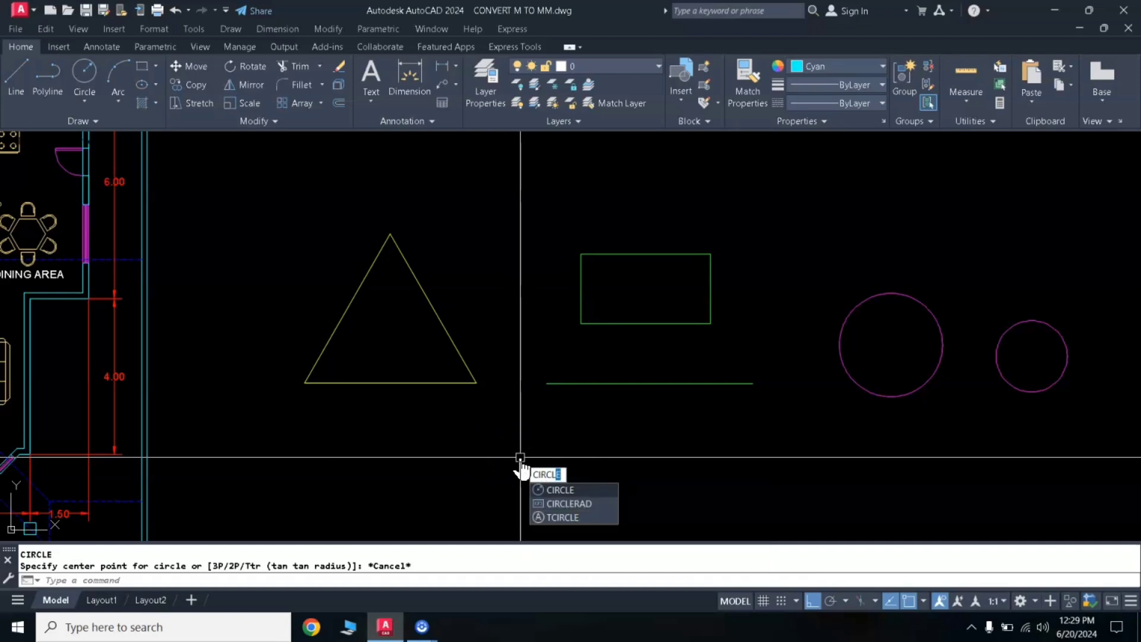
pyautogui.press('Escape')
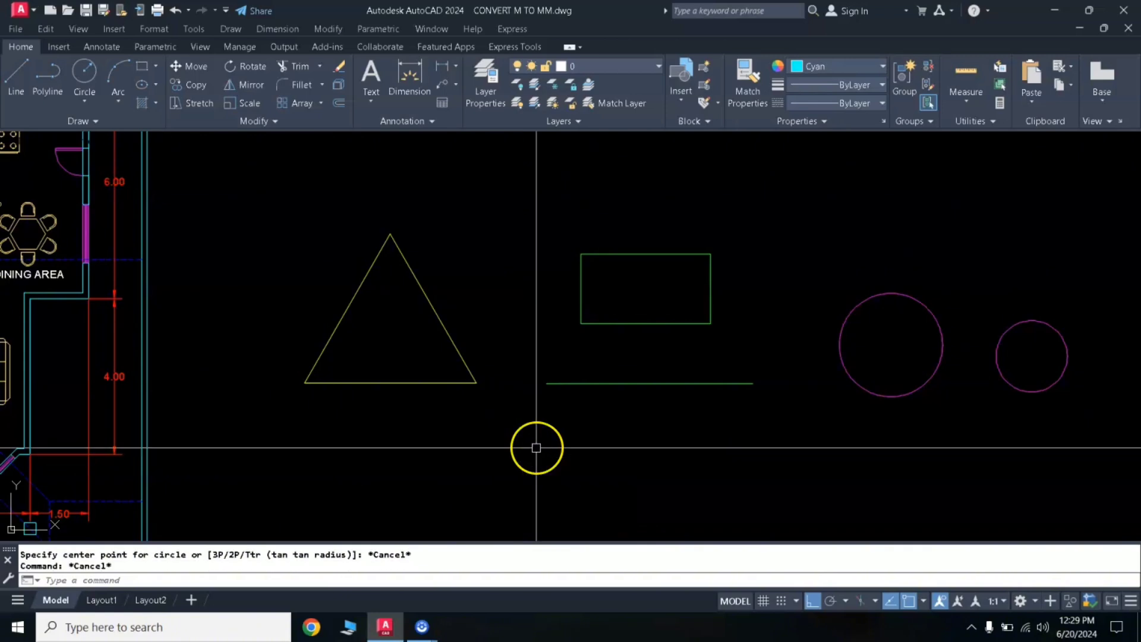
pyautogui.write('c')
pyautogui.press('Return')
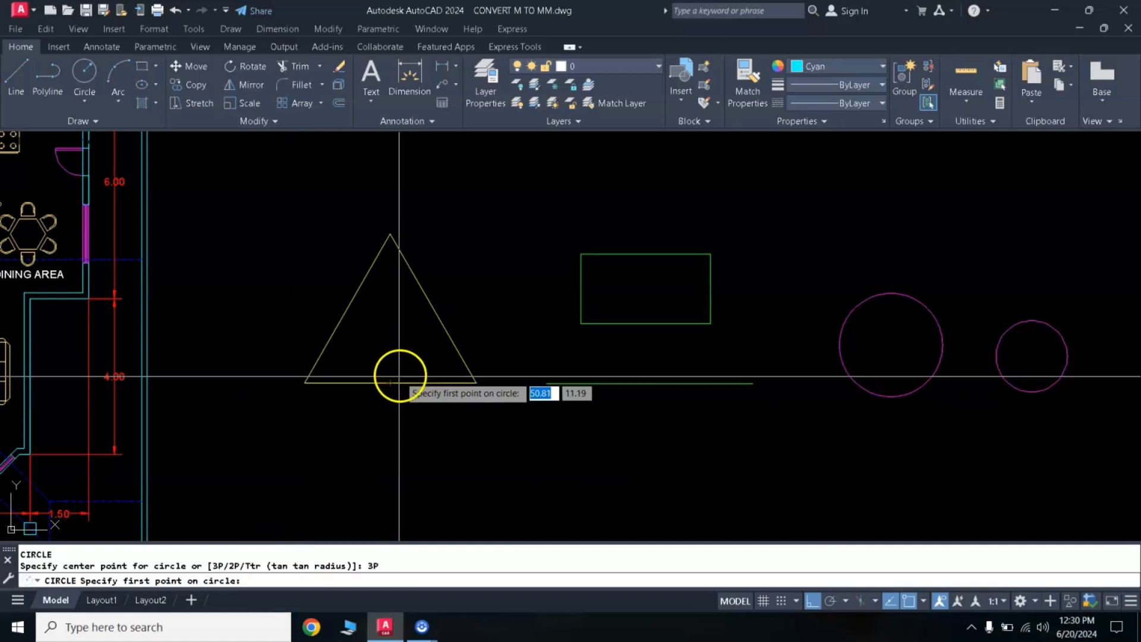
# - Draw a 3P circle through the triangle's base midpoint and its left and right sides
pyautogui.click(390, 382)
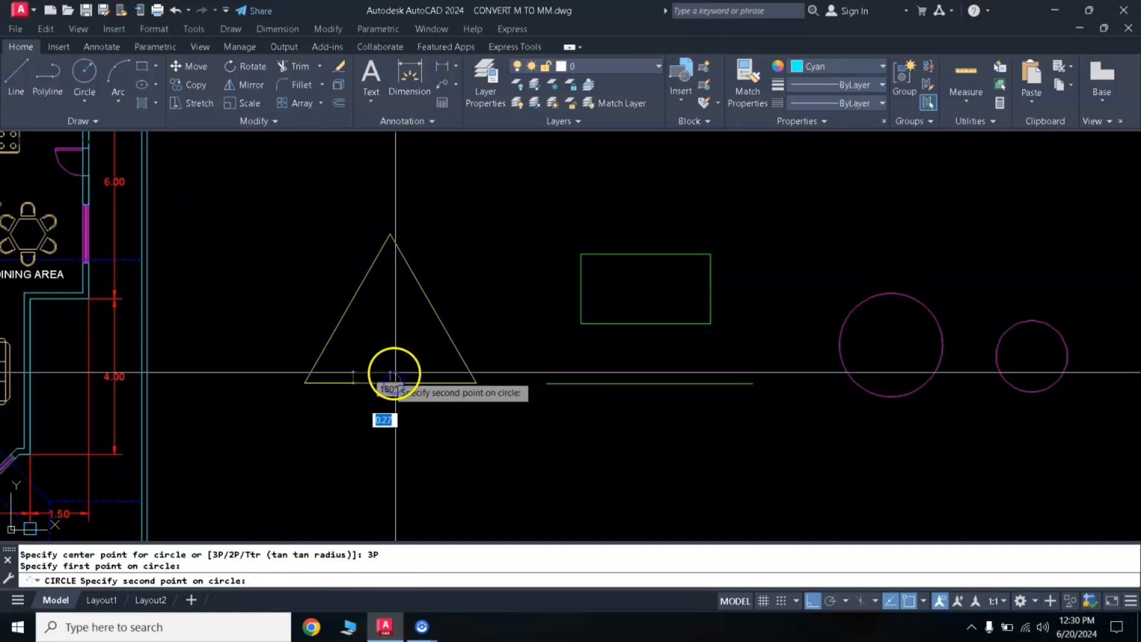
pyautogui.click(347, 308)
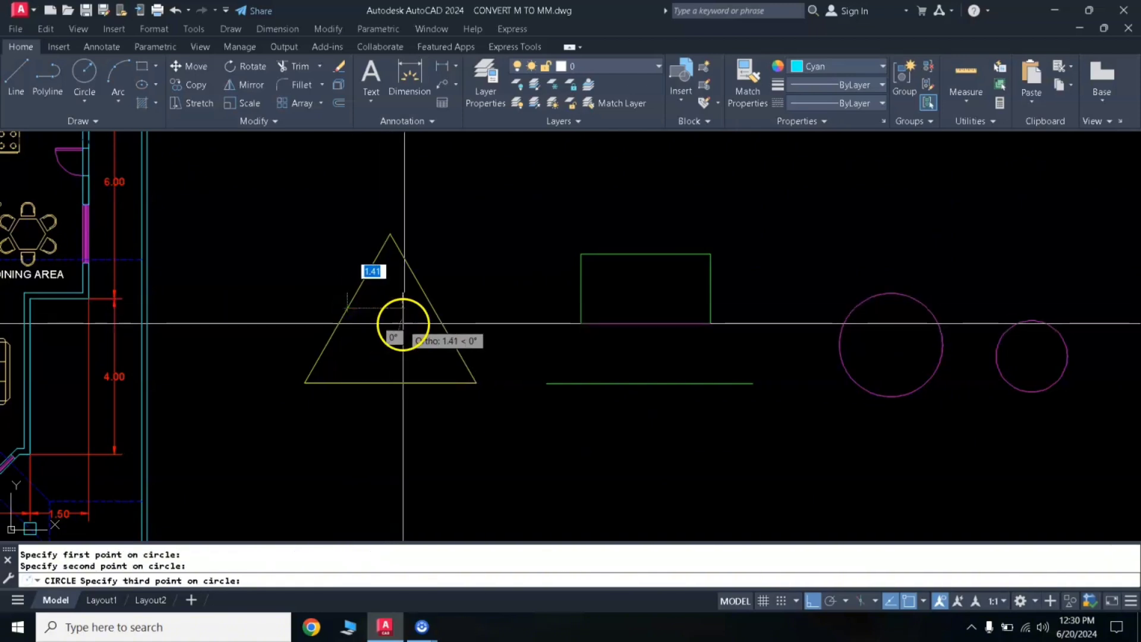
pyautogui.click(433, 308)
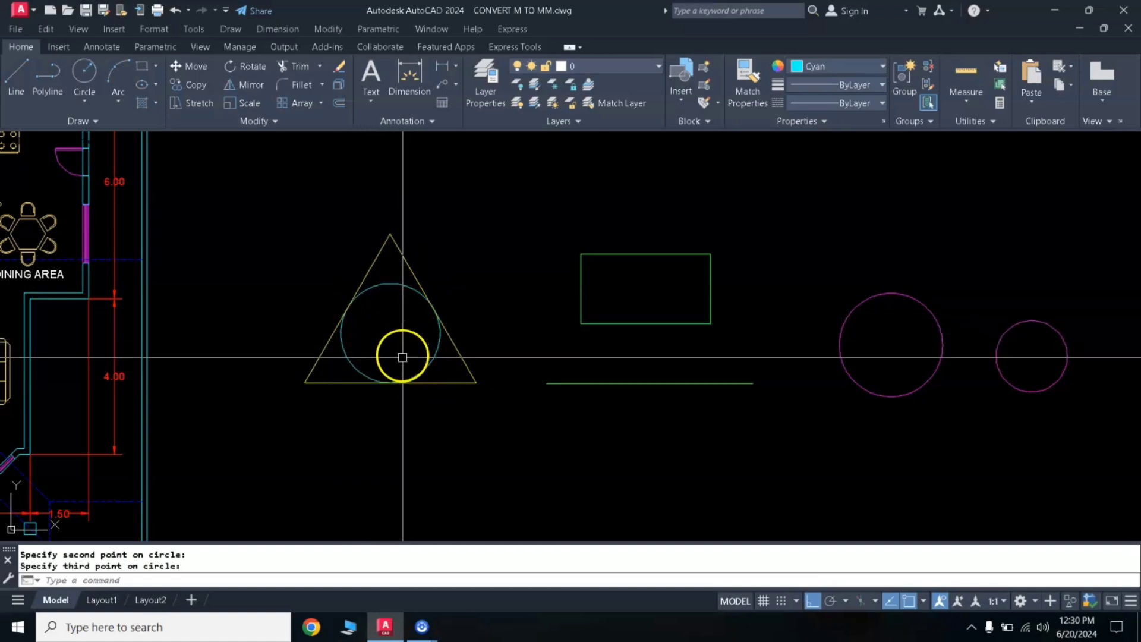
pyautogui.write('c')
pyautogui.press('Return')
pyautogui.write('2p')
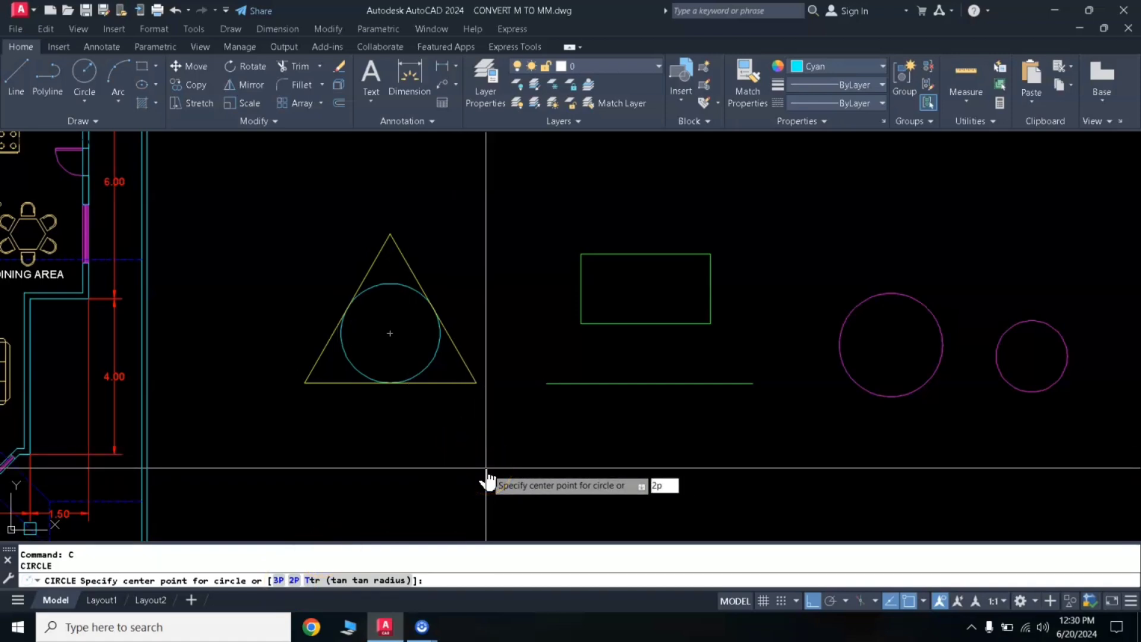
# - Draw a 2P circle from the green line's midpoint to the rectangle's bottom edge
pyautogui.press('Return')
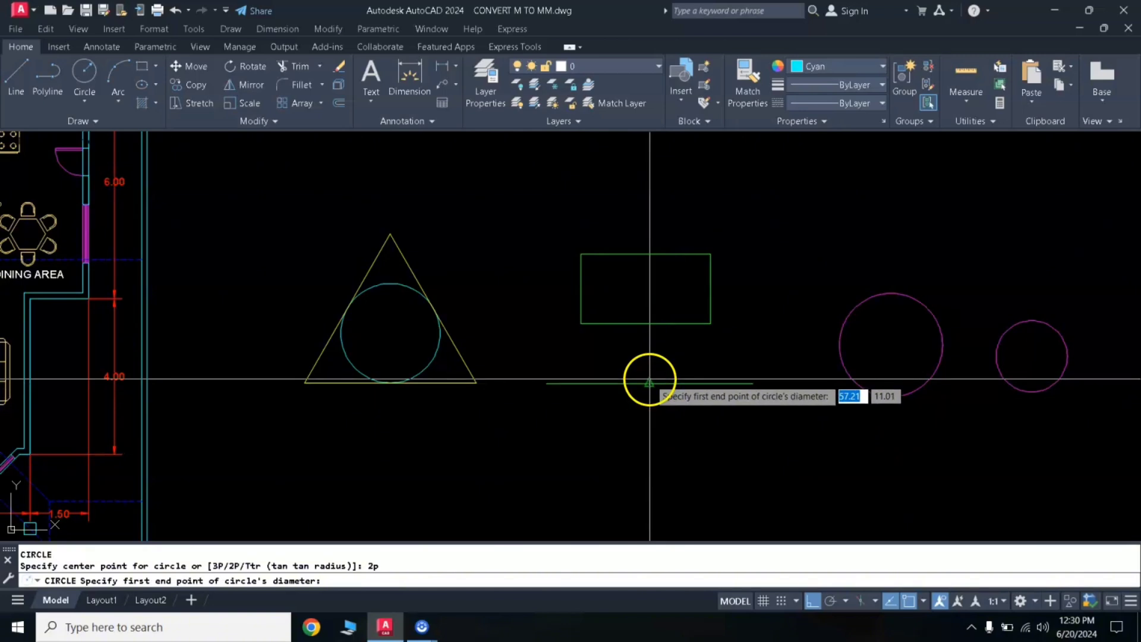
pyautogui.click(649, 379)
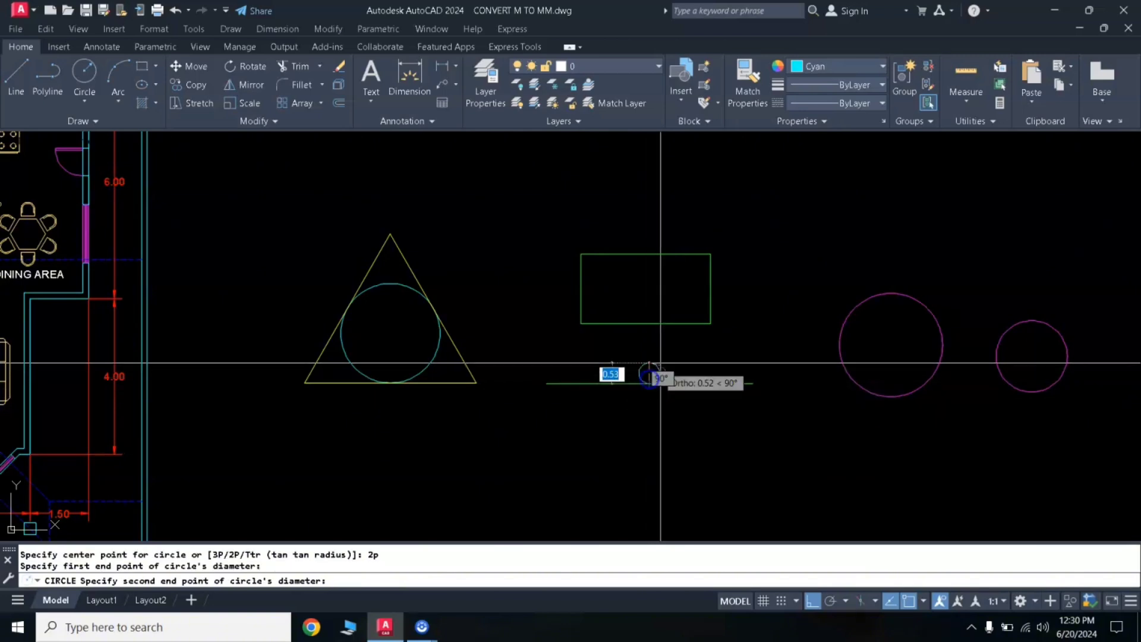
pyautogui.click(649, 324)
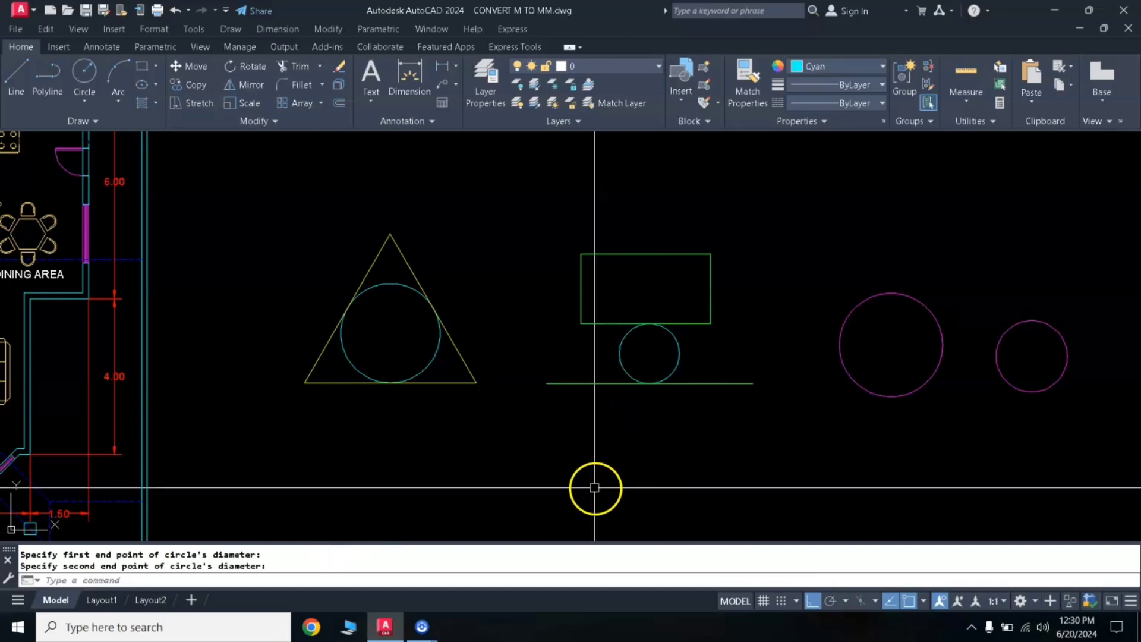
# - Draw a radius-3 Ttr circle tangent to the left and right magenta circles
pyautogui.write('c')
pyautogui.press('Return')
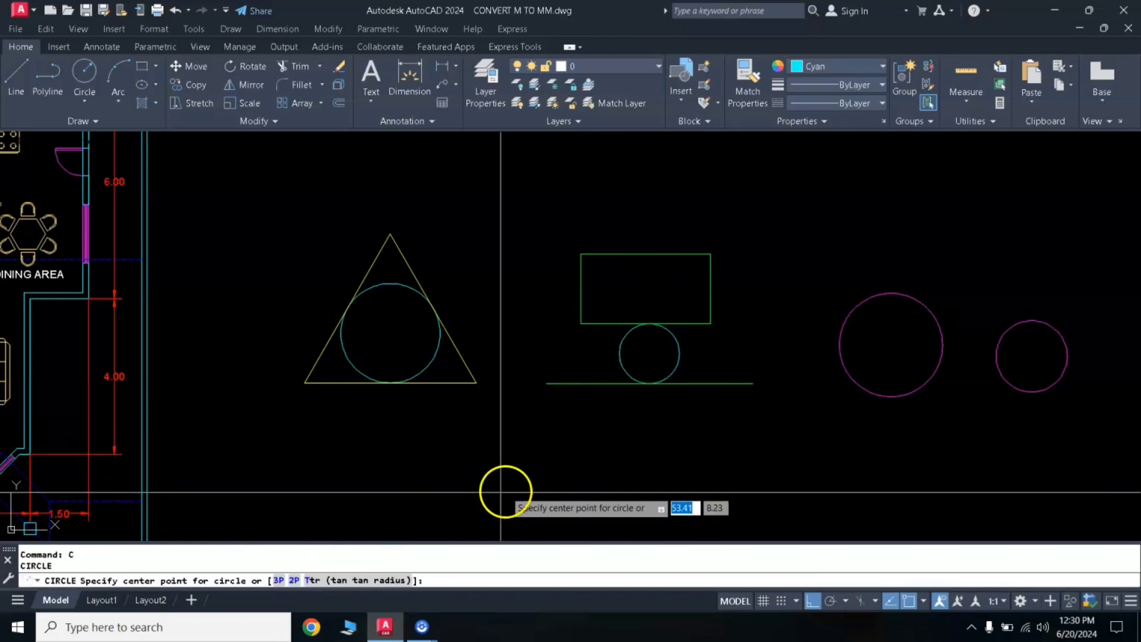
pyautogui.click(367, 579)
pyautogui.click(928, 306)
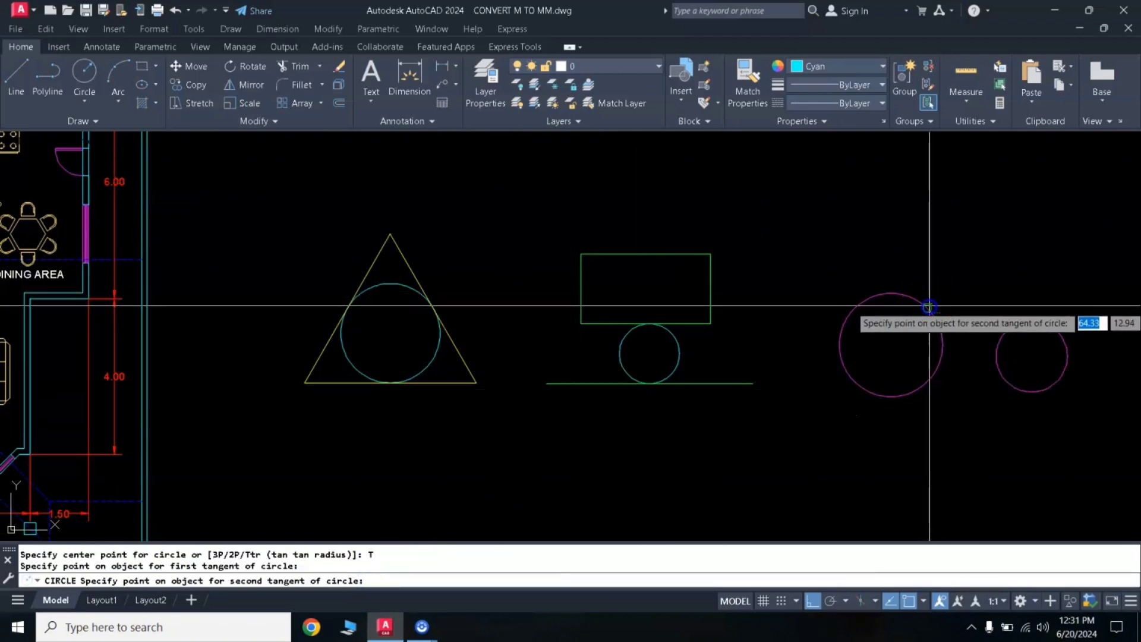
pyautogui.click(1007, 326)
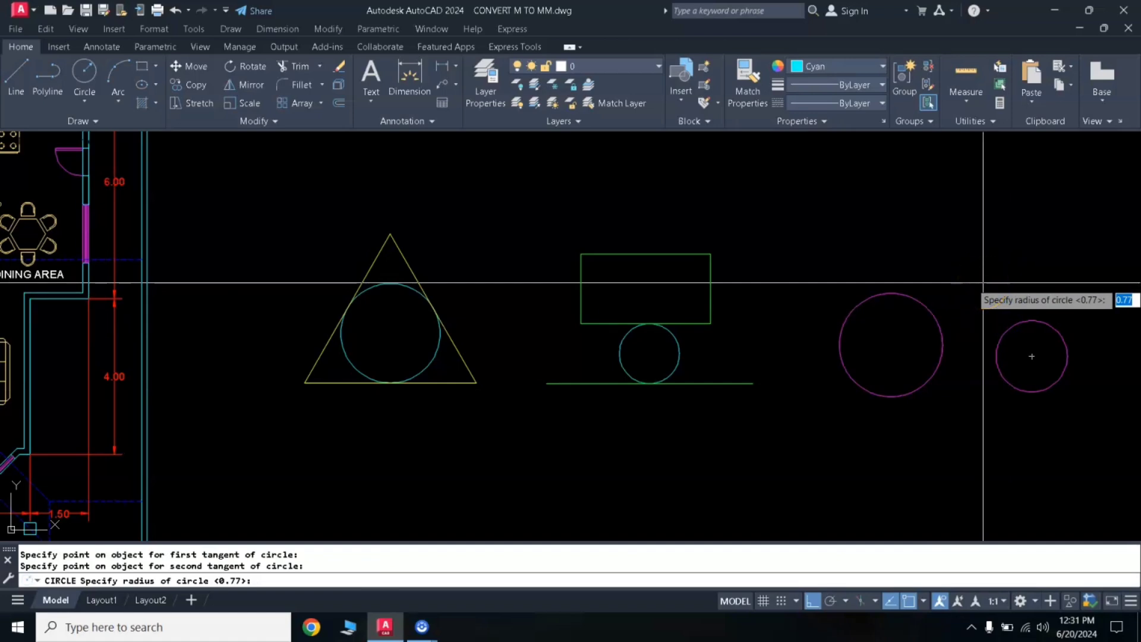
pyautogui.write('3')
pyautogui.press('Return')
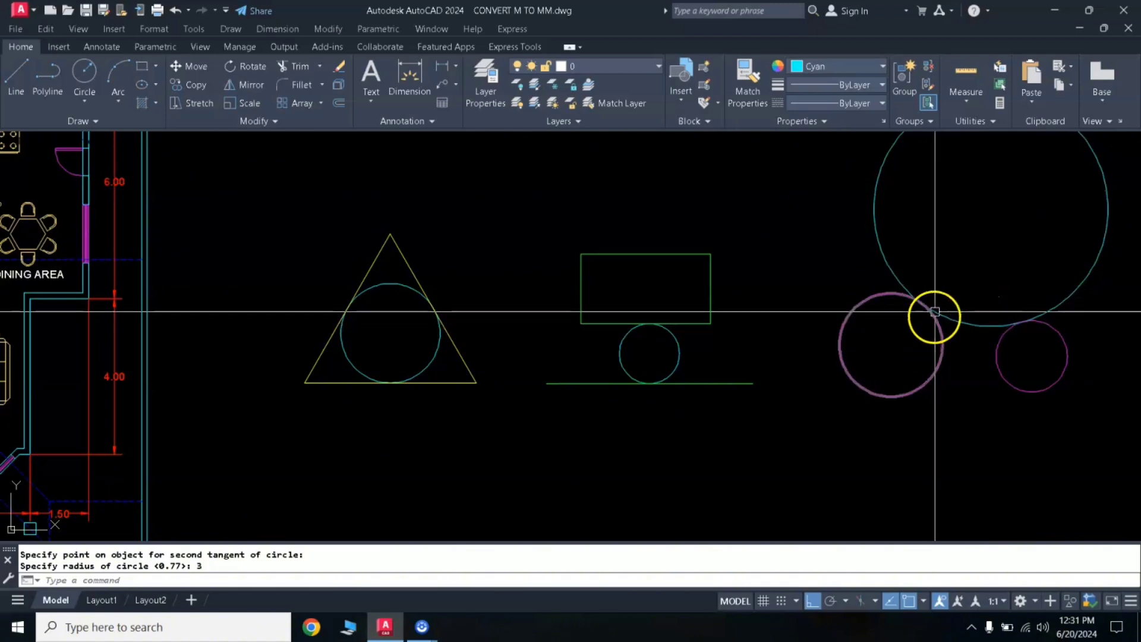
# - Zoom and pan to inspect the tangency points, then show all the shapes
pyautogui.scroll(4, 935, 315)
pyautogui.moveTo(935, 301); pyautogui.dragTo(748, 268, button='middle')
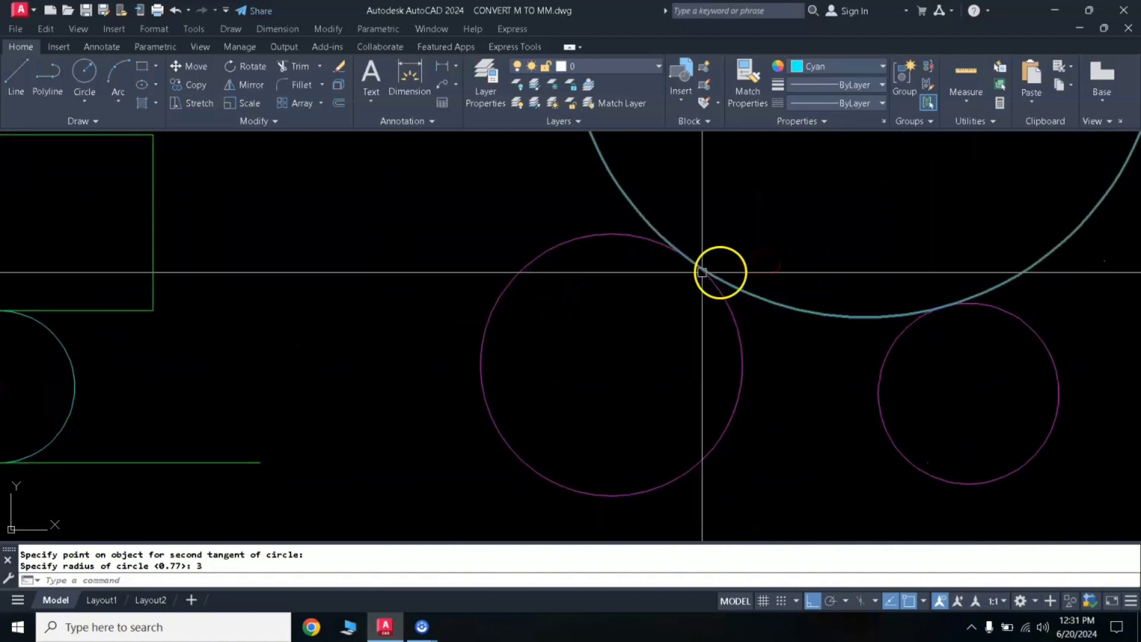
pyautogui.scroll(2, 704, 269)
pyautogui.scroll(-2, 1051, 333)
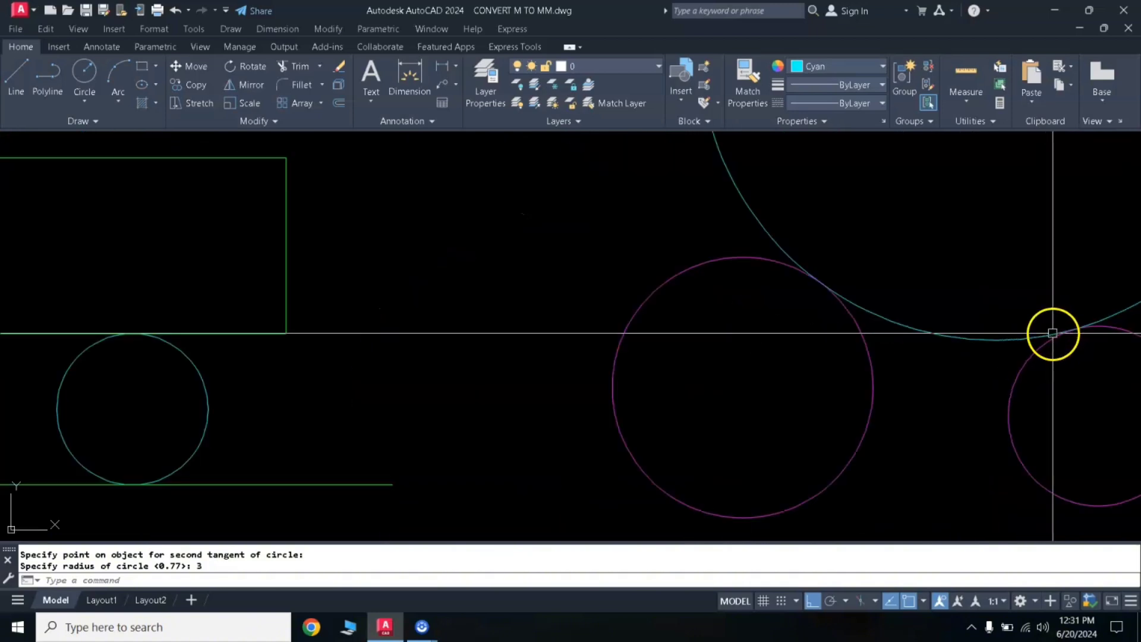
pyautogui.scroll(-2, 1077, 347)
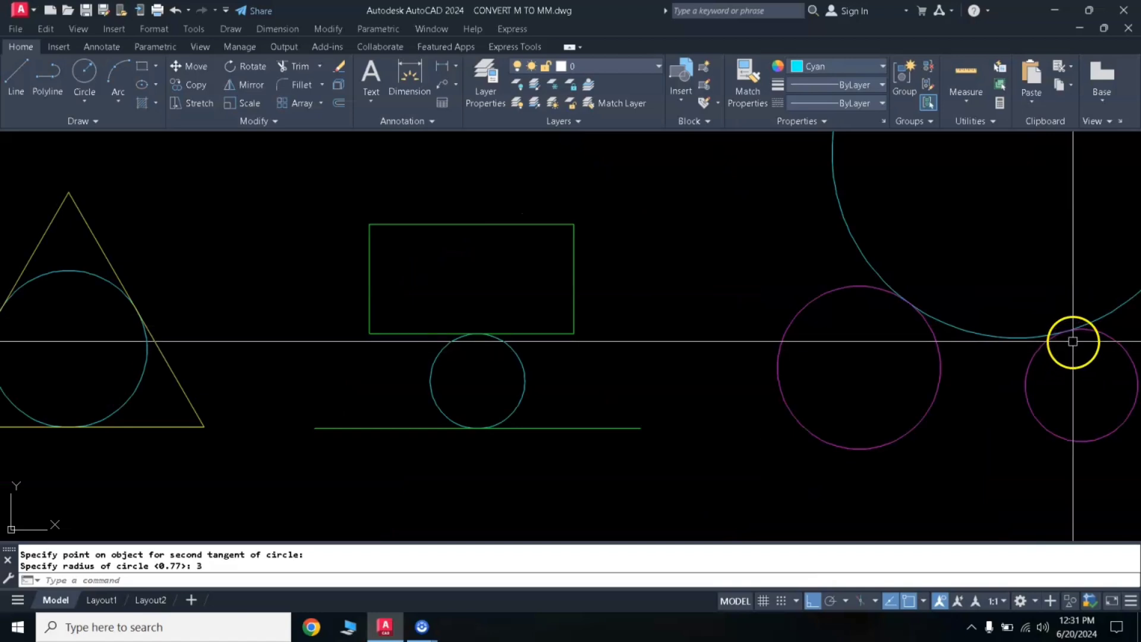
pyautogui.scroll(-2, 936, 327)
pyautogui.moveTo(947, 325); pyautogui.dragTo(774, 387, button='middle')
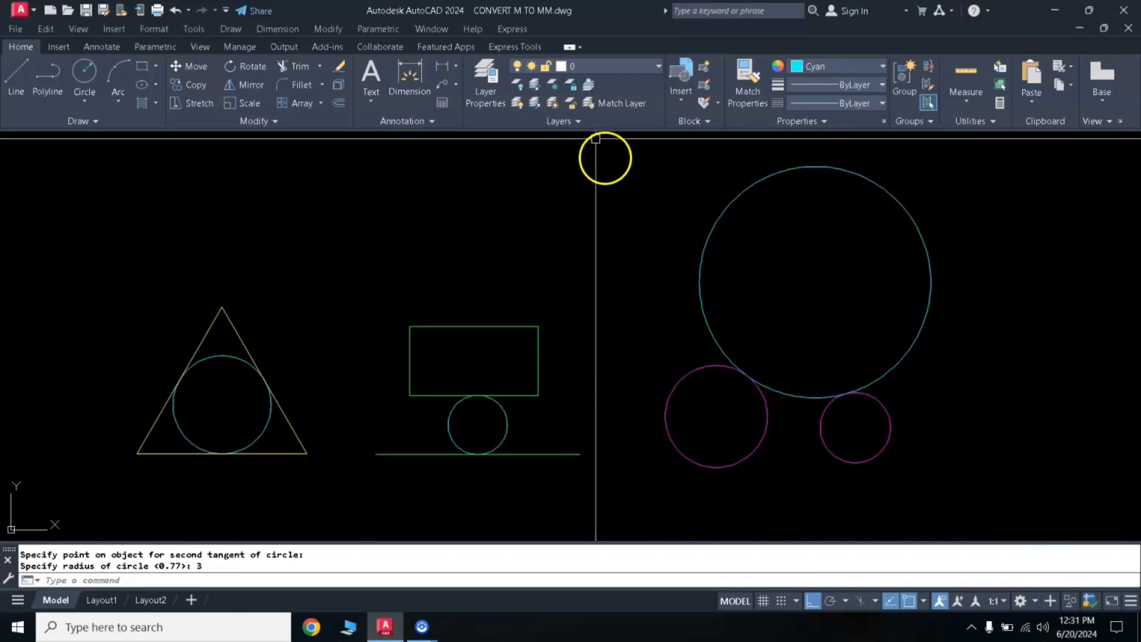
# - Add an R3.00 radius dimension at the large cyan circle's upper right, at 1:1 scale
pyautogui.click(456, 66)
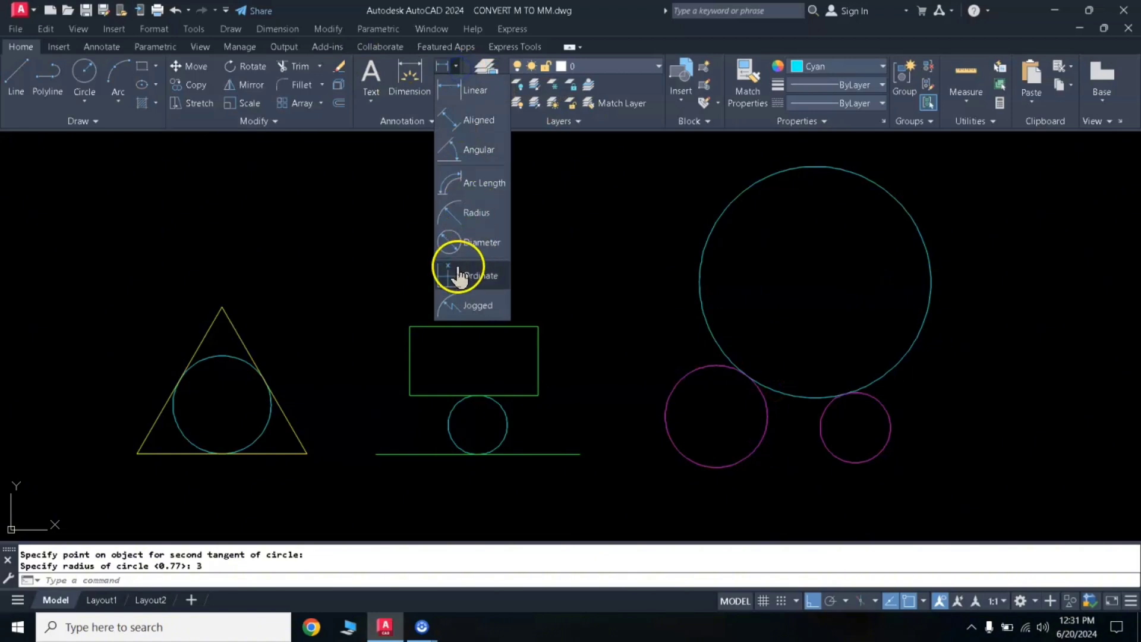
pyautogui.click(457, 226)
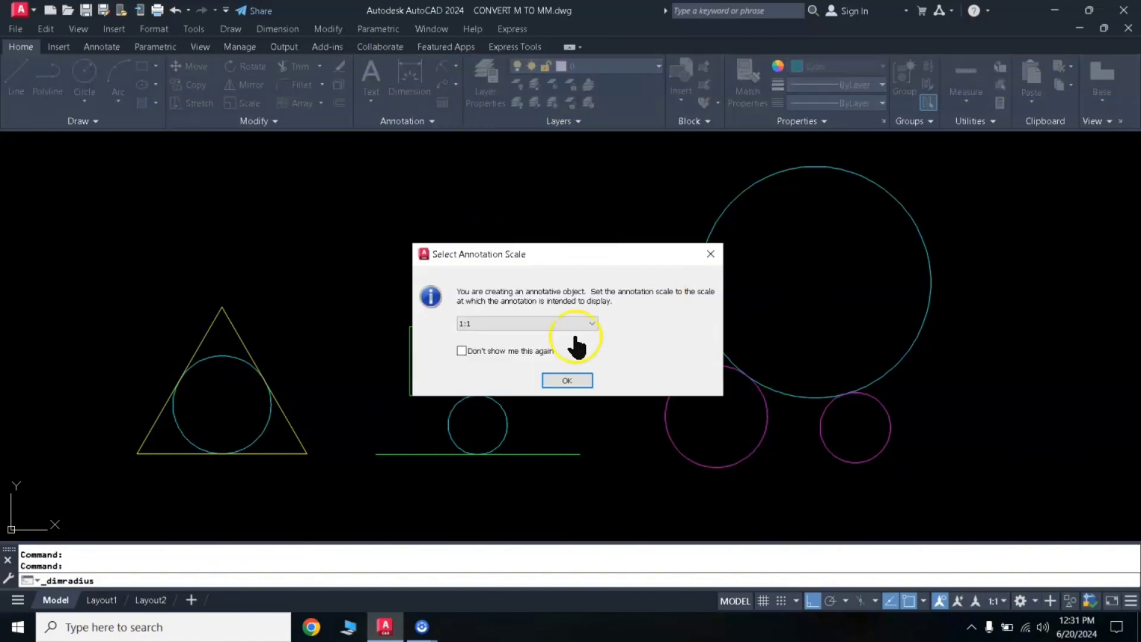
pyautogui.click(566, 381)
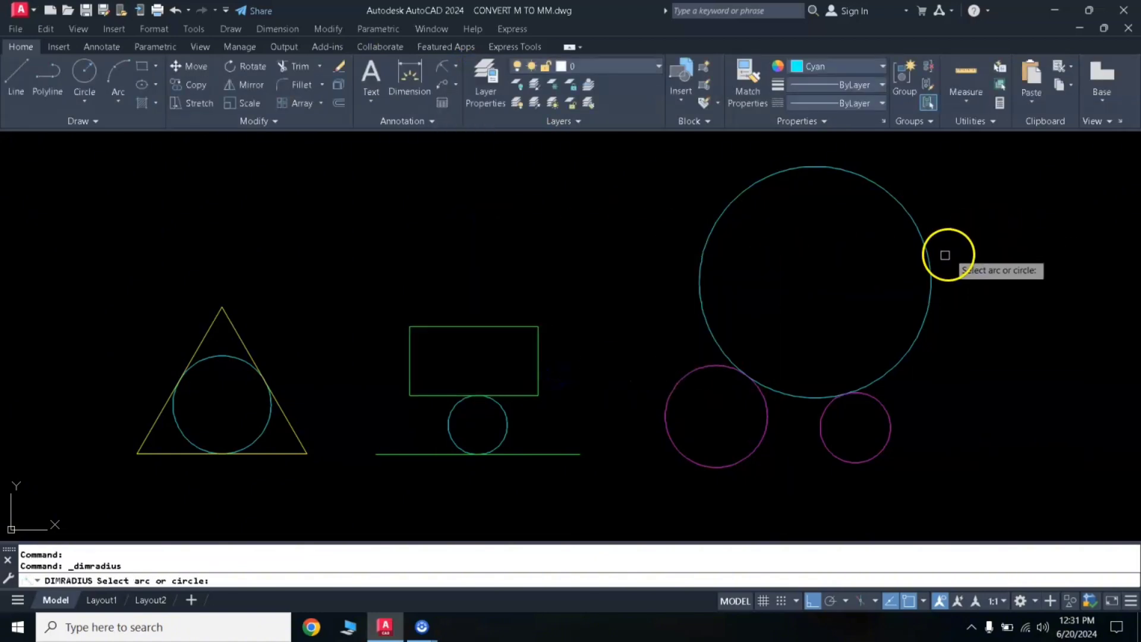
pyautogui.click(927, 255)
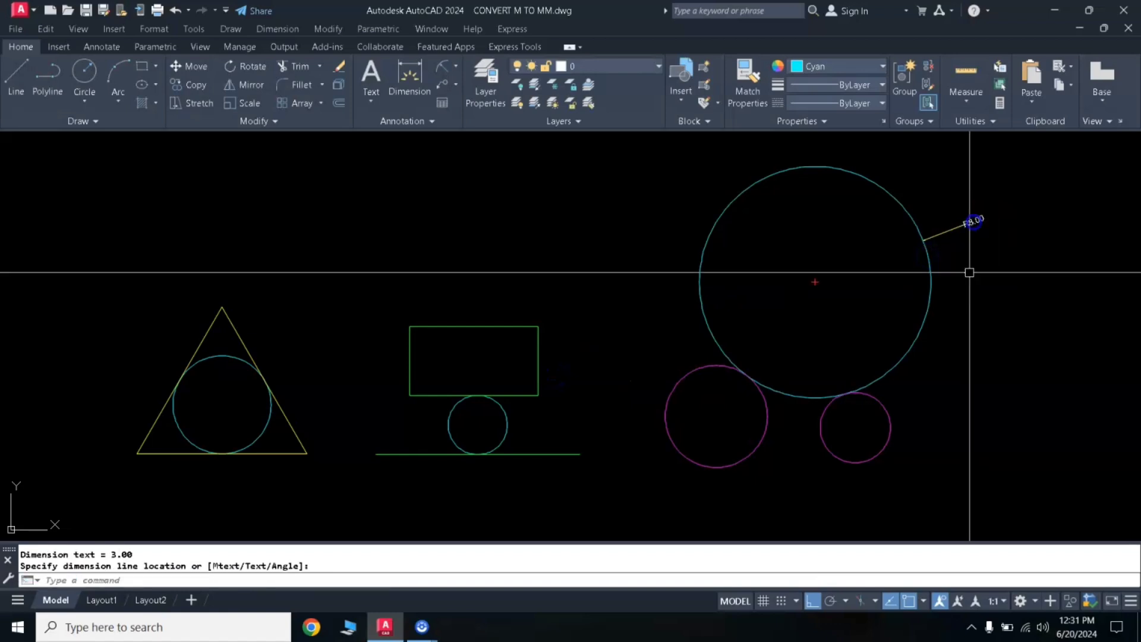
pyautogui.click(986, 240)
pyautogui.moveTo(833, 449); pyautogui.dragTo(815, 387, button='middle')
pyautogui.write('c')
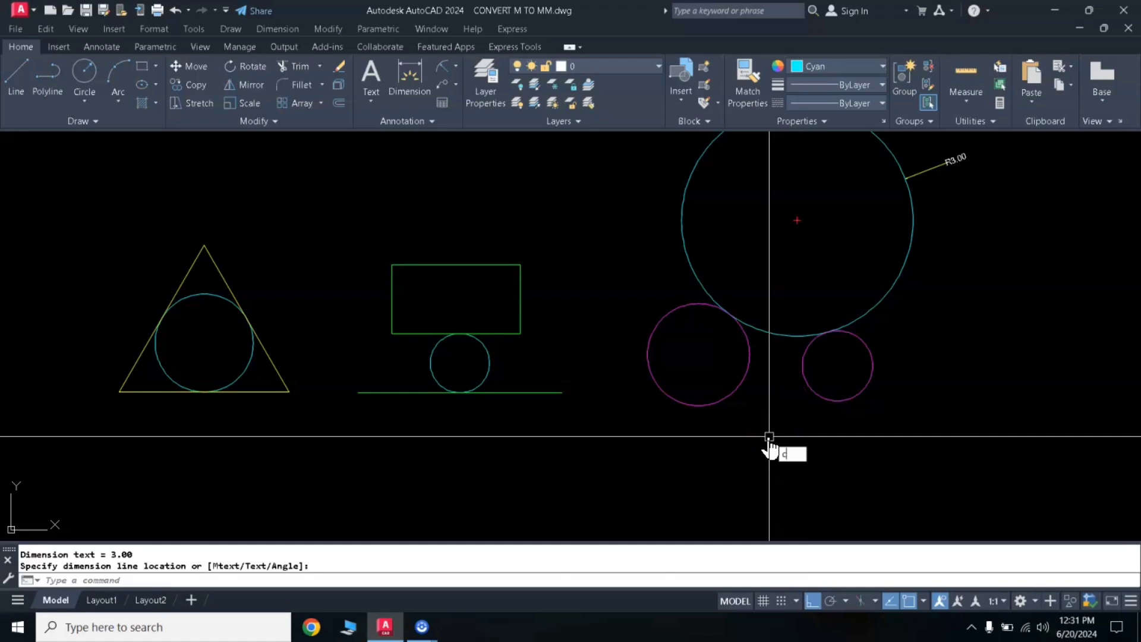
# - Draw a radius-2 Ttr circle tangent to both magenta circles, below them
pyautogui.press('Return')
pyautogui.write('T')
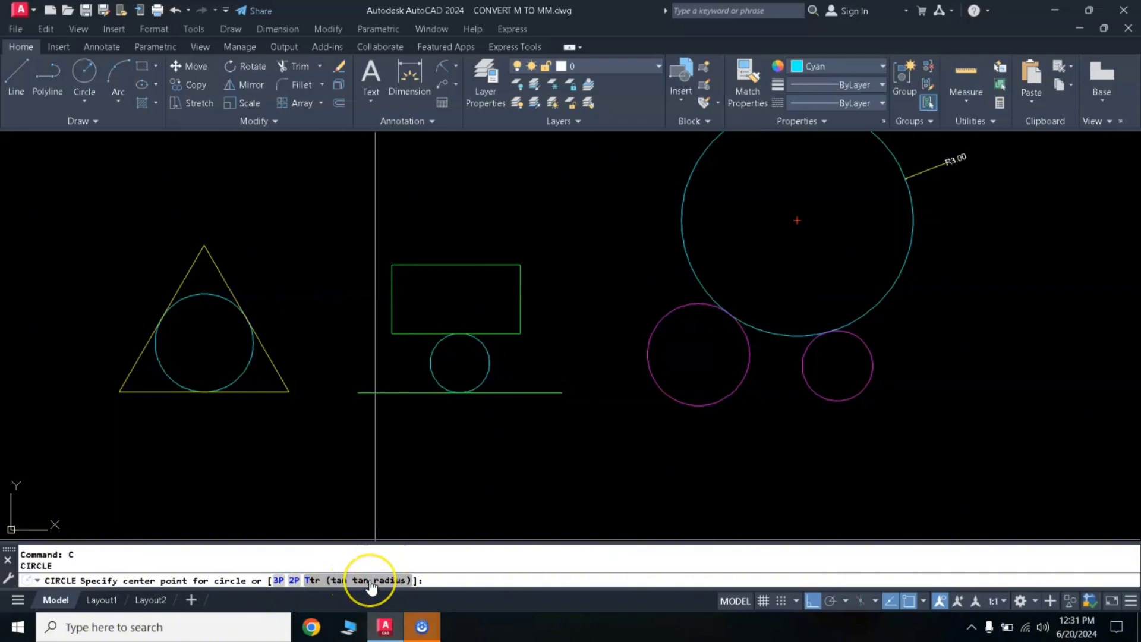
pyautogui.click(736, 392)
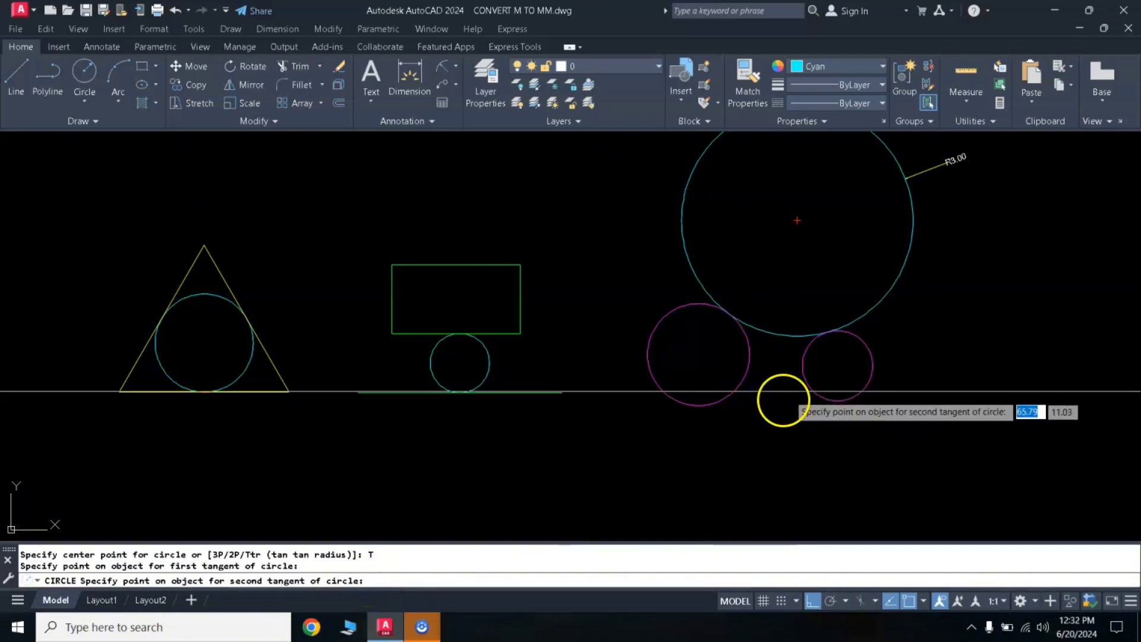
pyautogui.click(806, 384)
pyautogui.write('2')
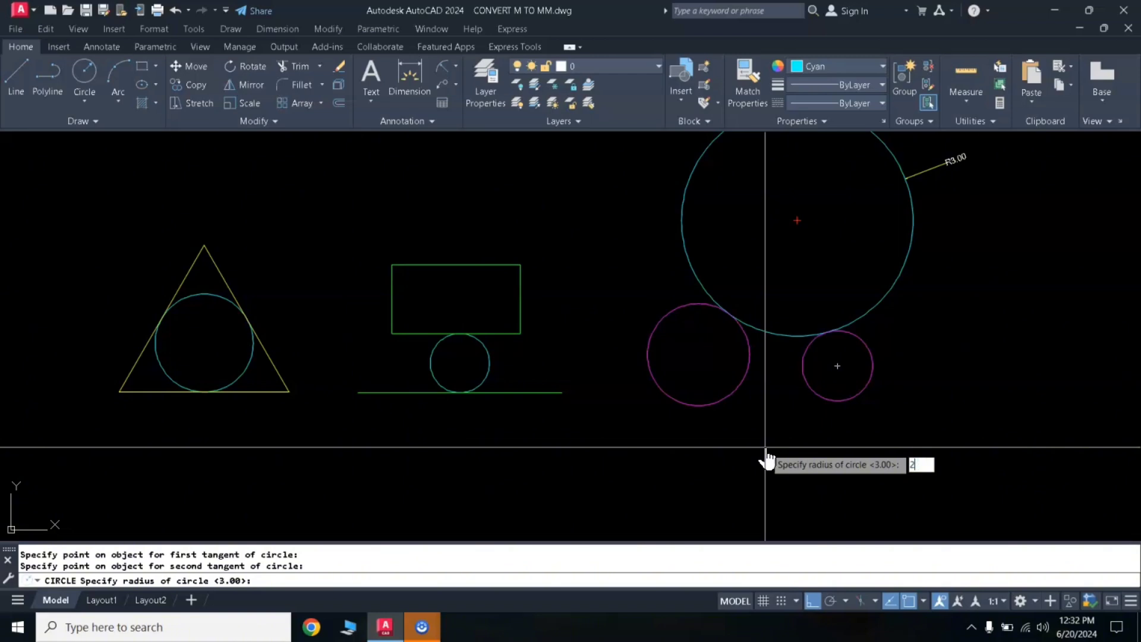
pyautogui.press('Return')
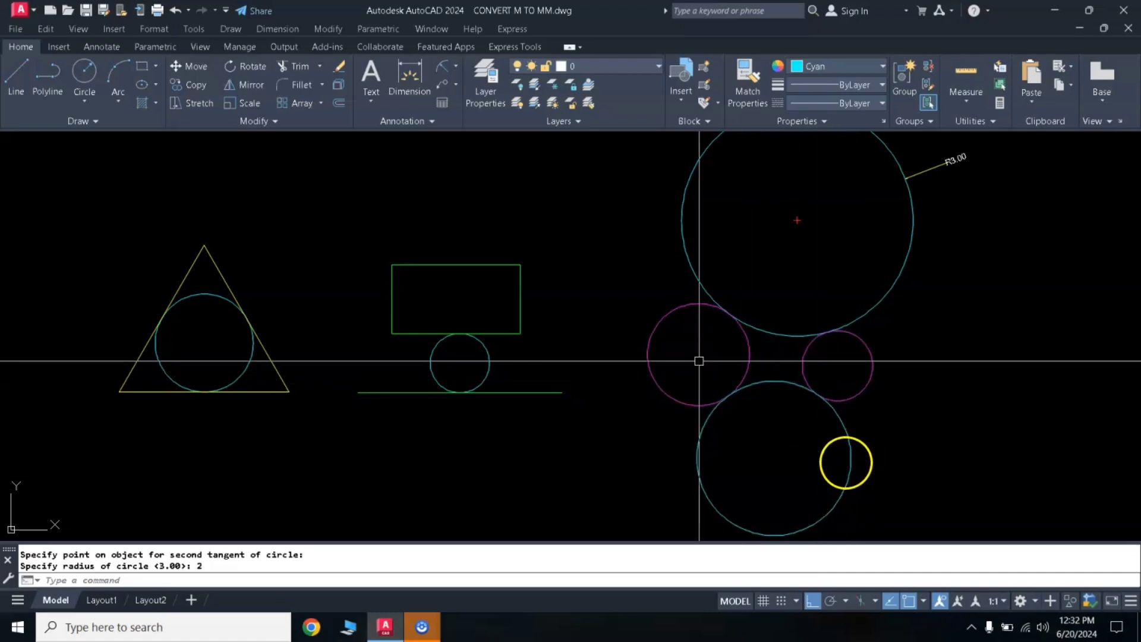
# - Place an R2.00 radius dimension on the lower cyan circle and zoom out
pyautogui.click(442, 76)
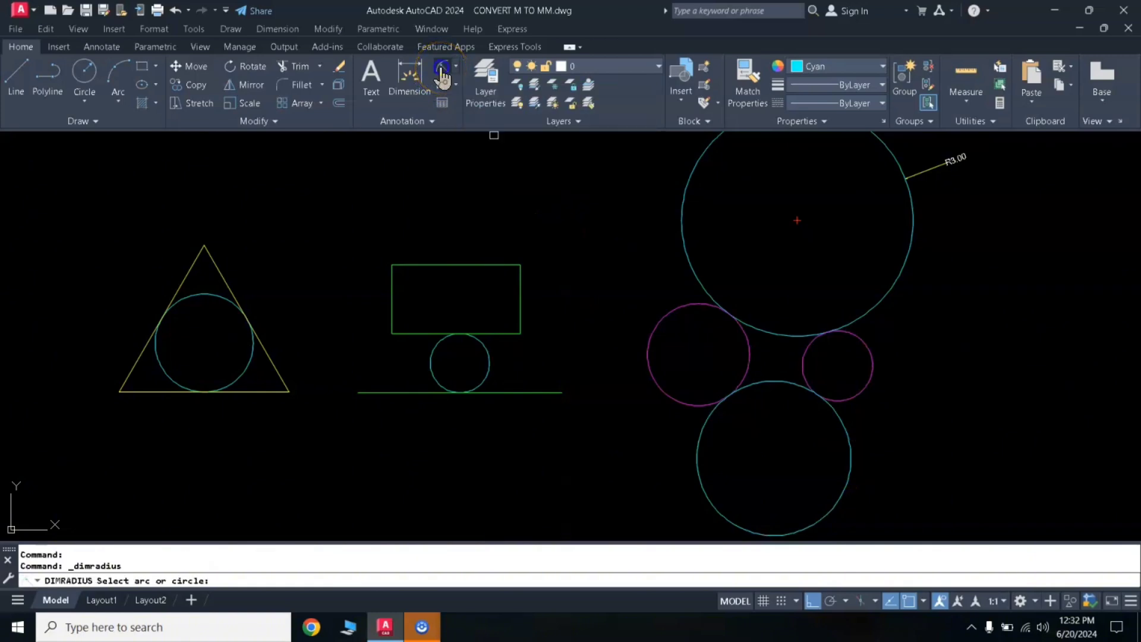
pyautogui.click(835, 506)
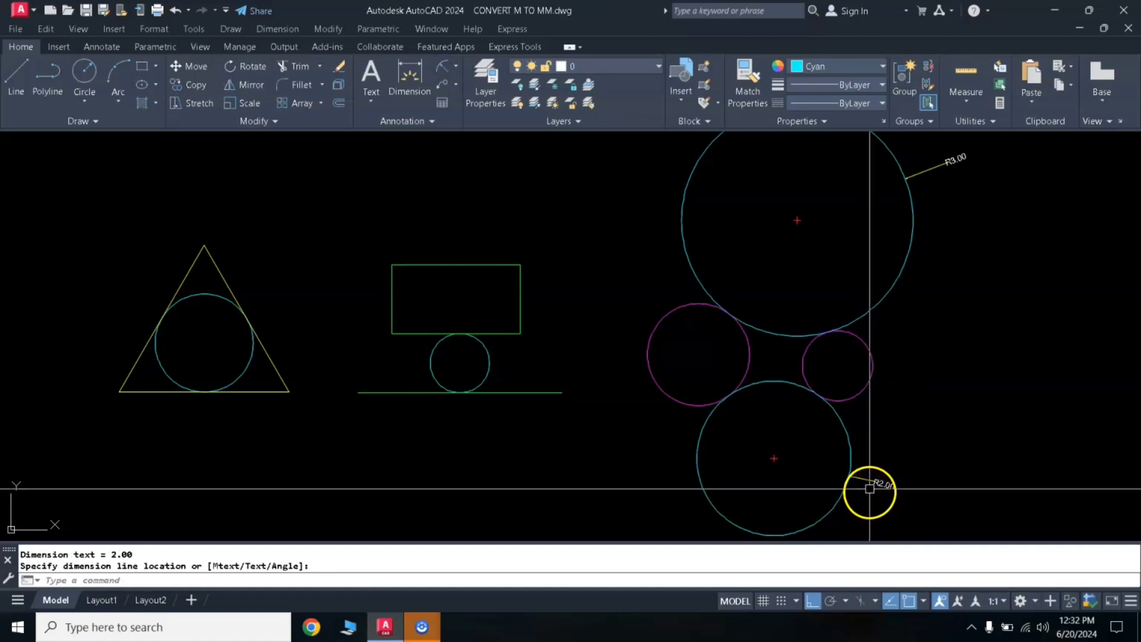
pyautogui.scroll(-2, 868, 484)
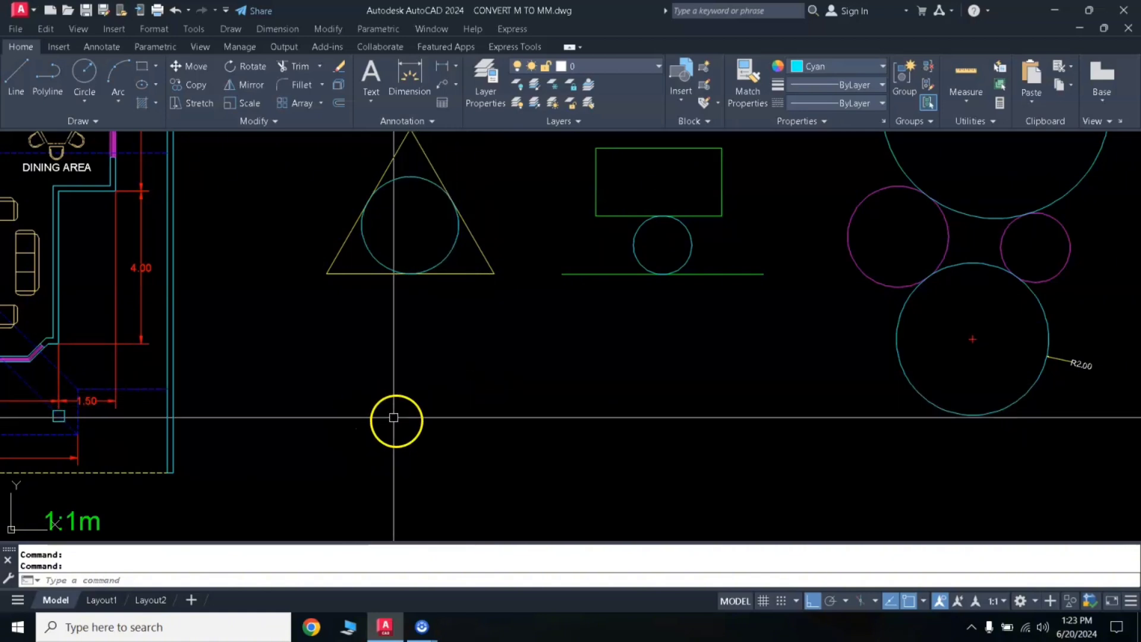
# - Draw a 1.5-diameter circle centred below the triangle
pyautogui.press('Return')
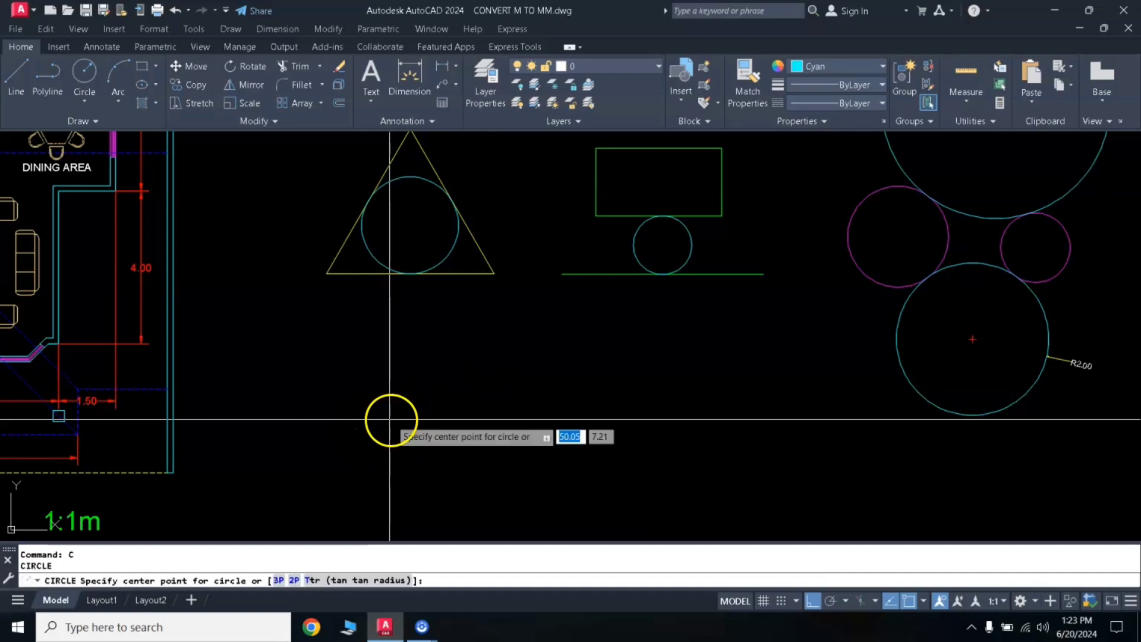
pyautogui.click(437, 425)
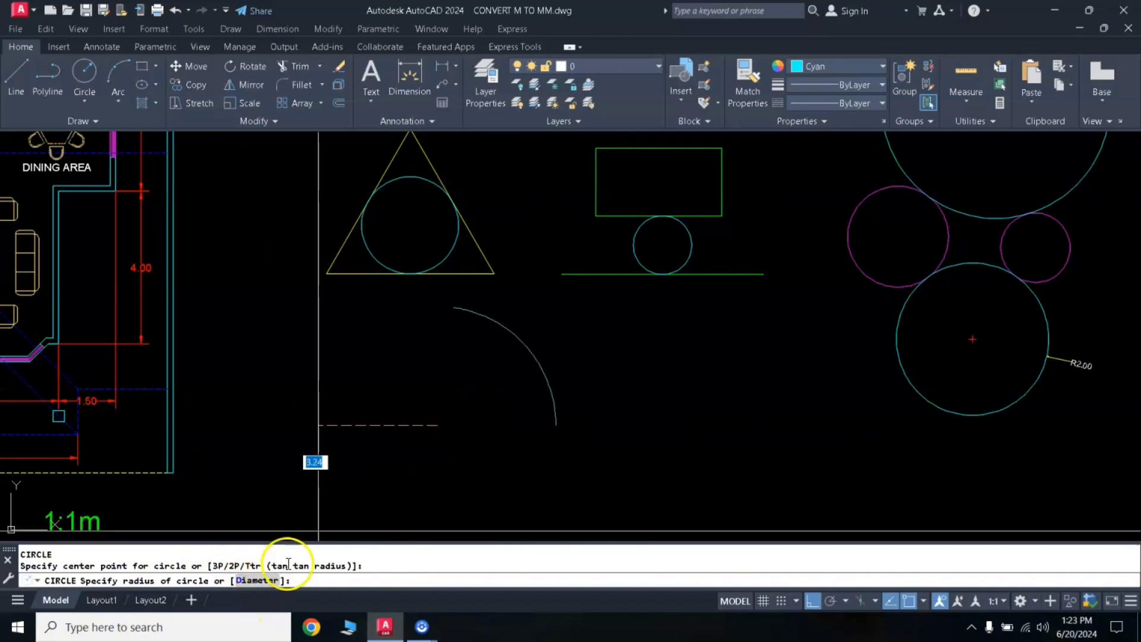
pyautogui.click(256, 580)
pyautogui.write('1.5')
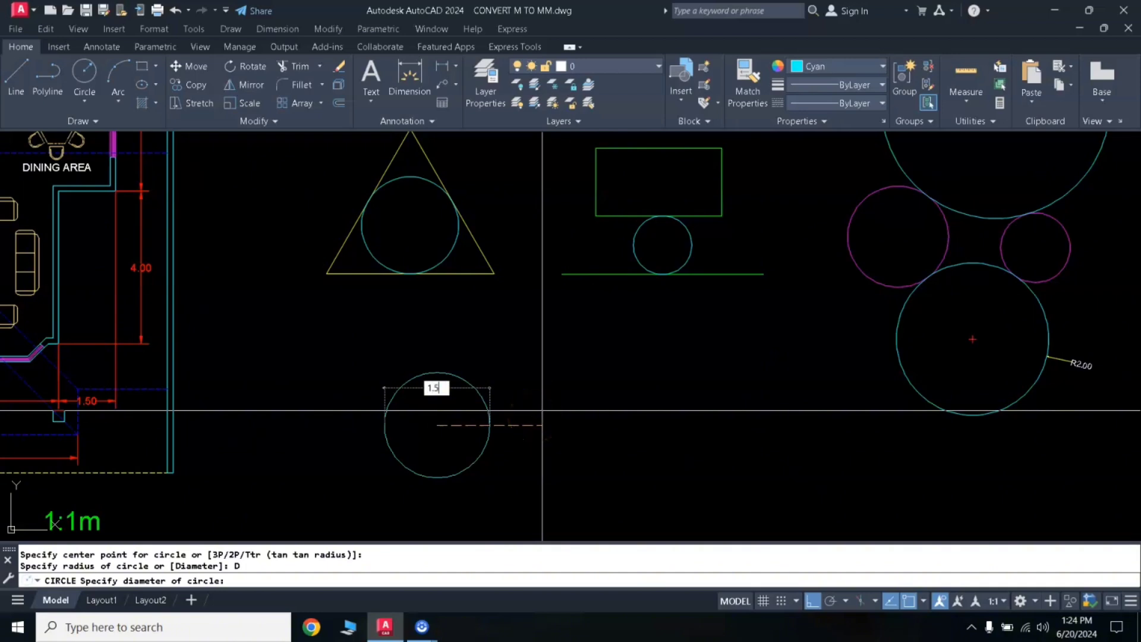
pyautogui.press('Return')
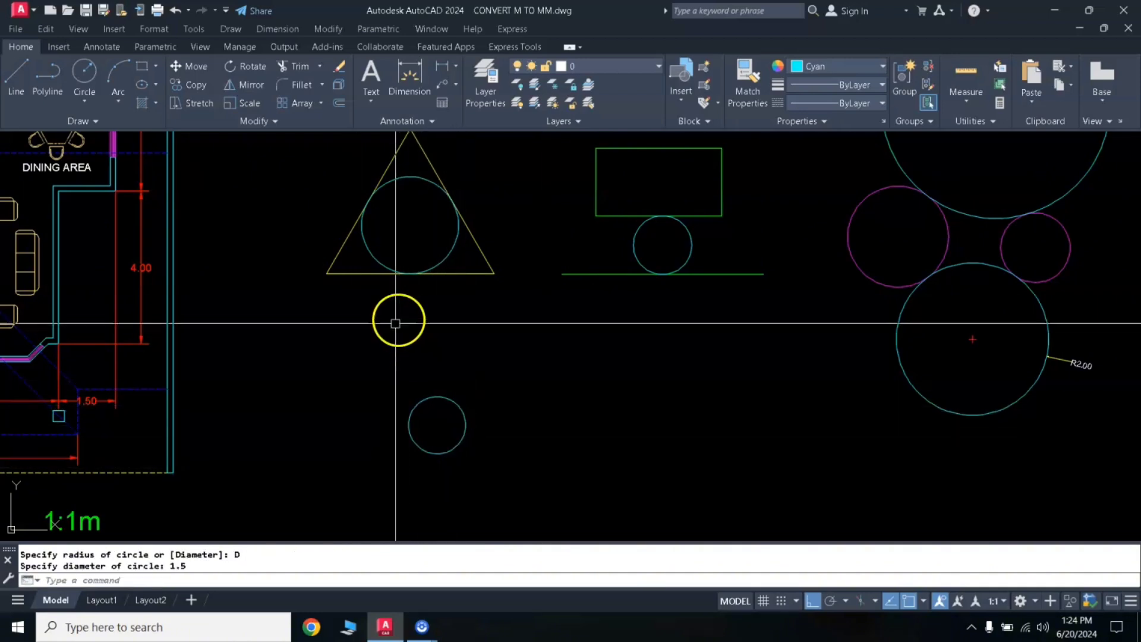
pyautogui.click(456, 66)
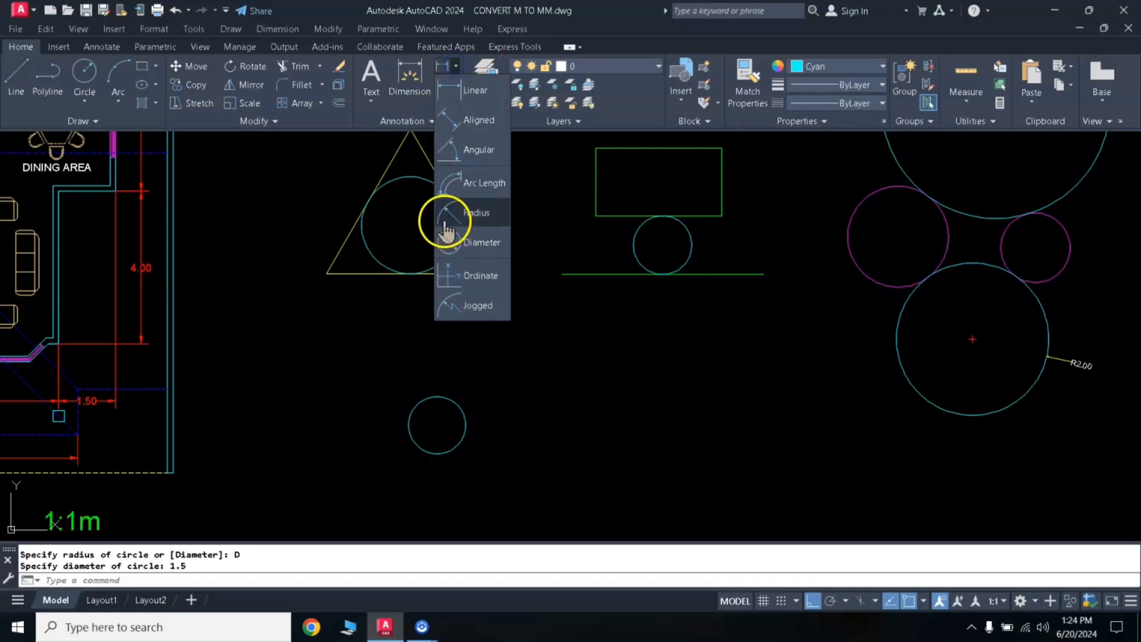
# - Add a Ø1.50 diameter dimension to the small circle at 1:1 scale
pyautogui.click(470, 244)
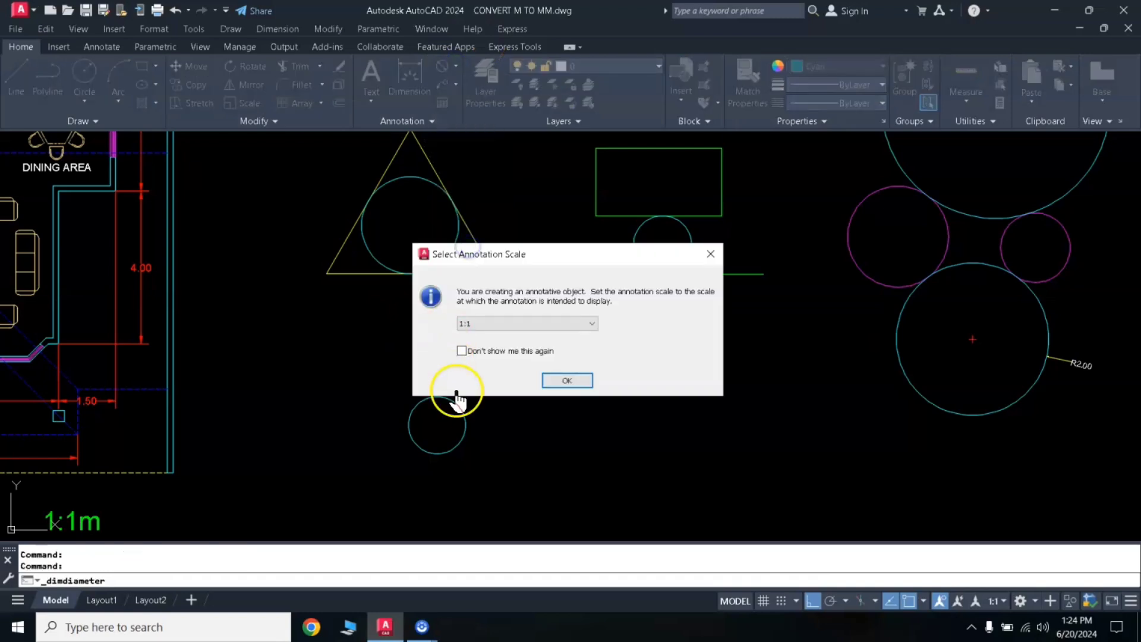
pyautogui.click(559, 385)
pyautogui.click(464, 414)
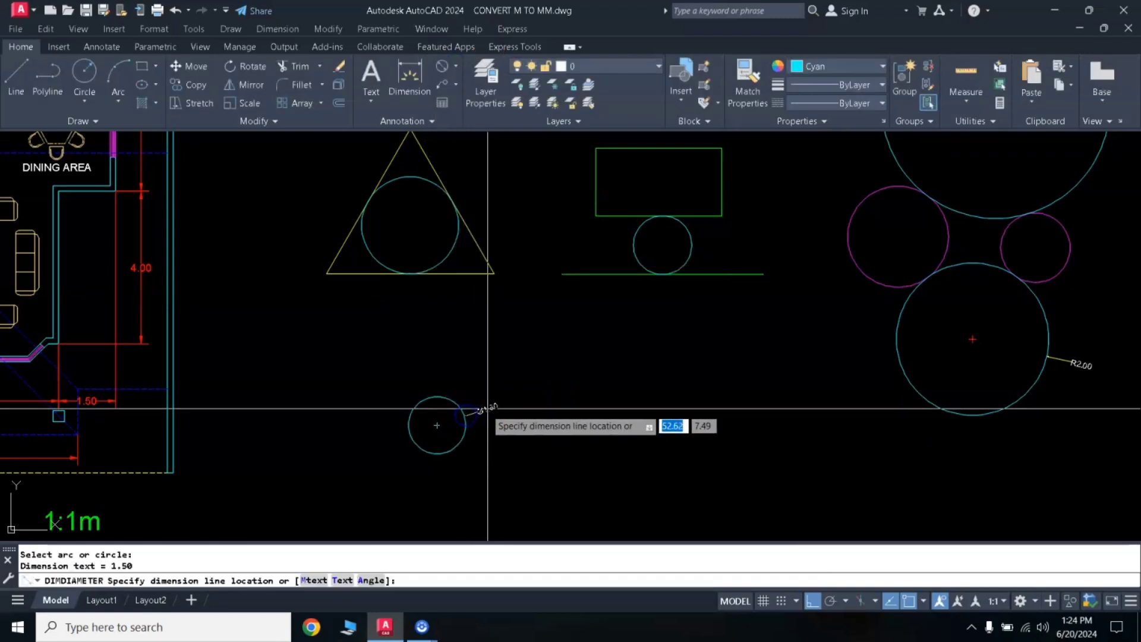
pyautogui.scroll(2, 449, 433)
pyautogui.moveTo(463, 381); pyautogui.dragTo(464, 344, button='middle')
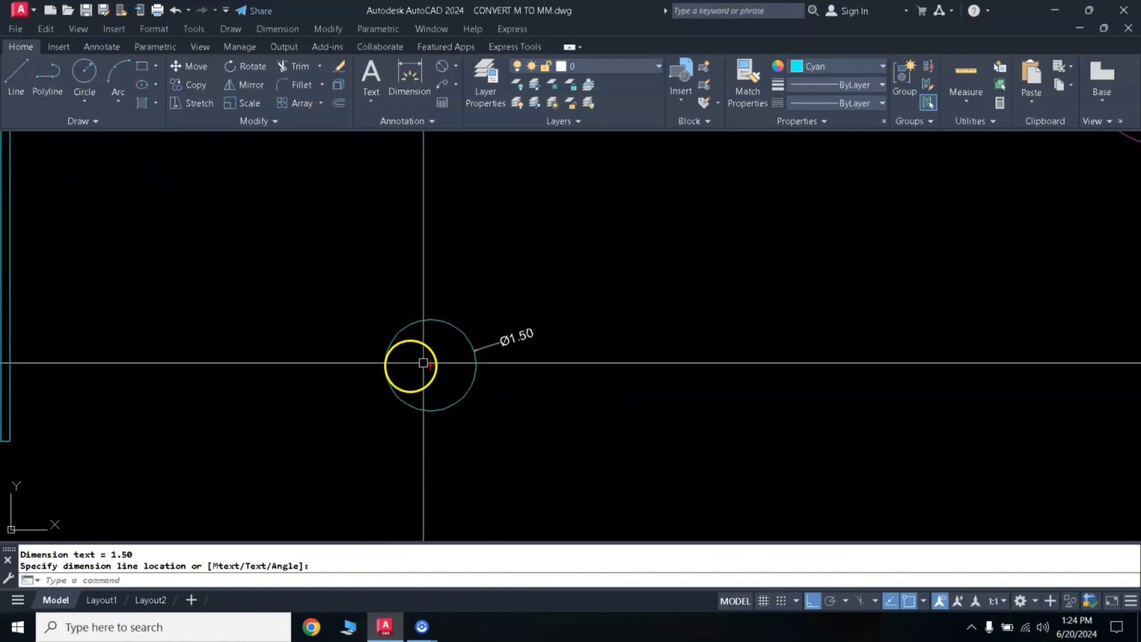
pyautogui.scroll(-4, 416, 364)
pyautogui.moveTo(559, 310); pyautogui.dragTo(536, 340, button='middle')
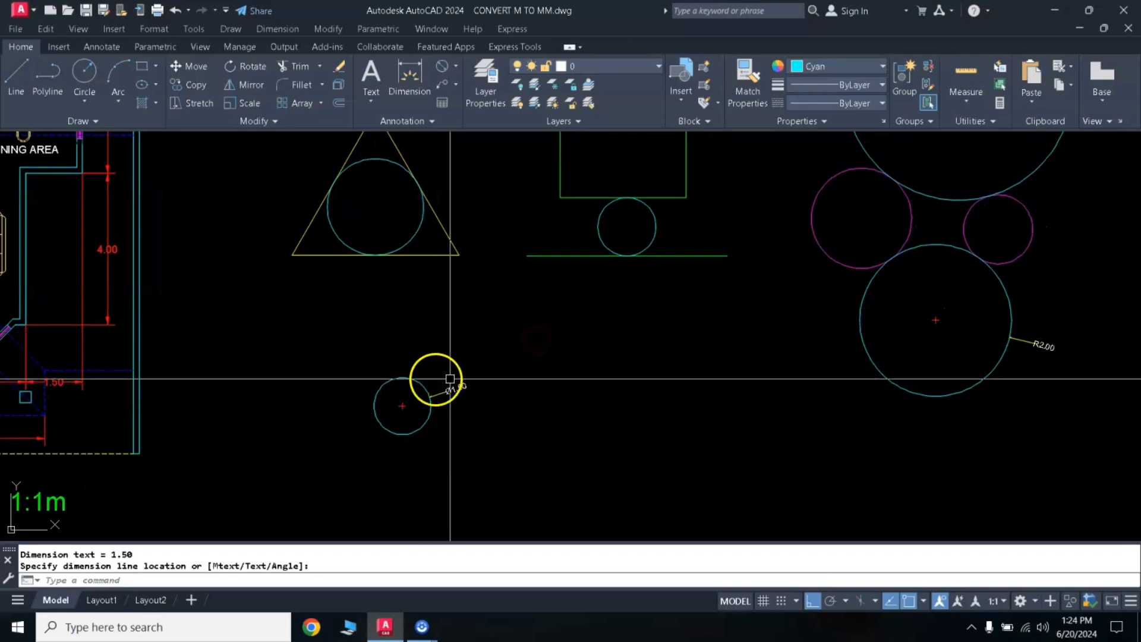
# - Draw a circle of diameter 2 to the right of the Ø1.50 circle
pyautogui.write('c')
pyautogui.press('Return')
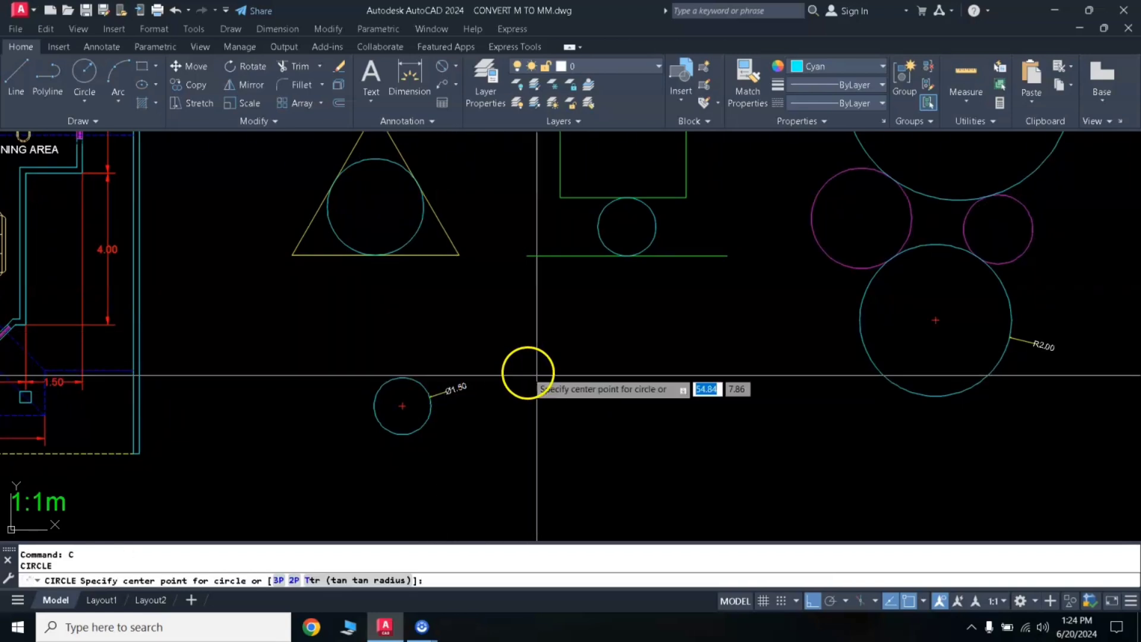
pyautogui.click(591, 425)
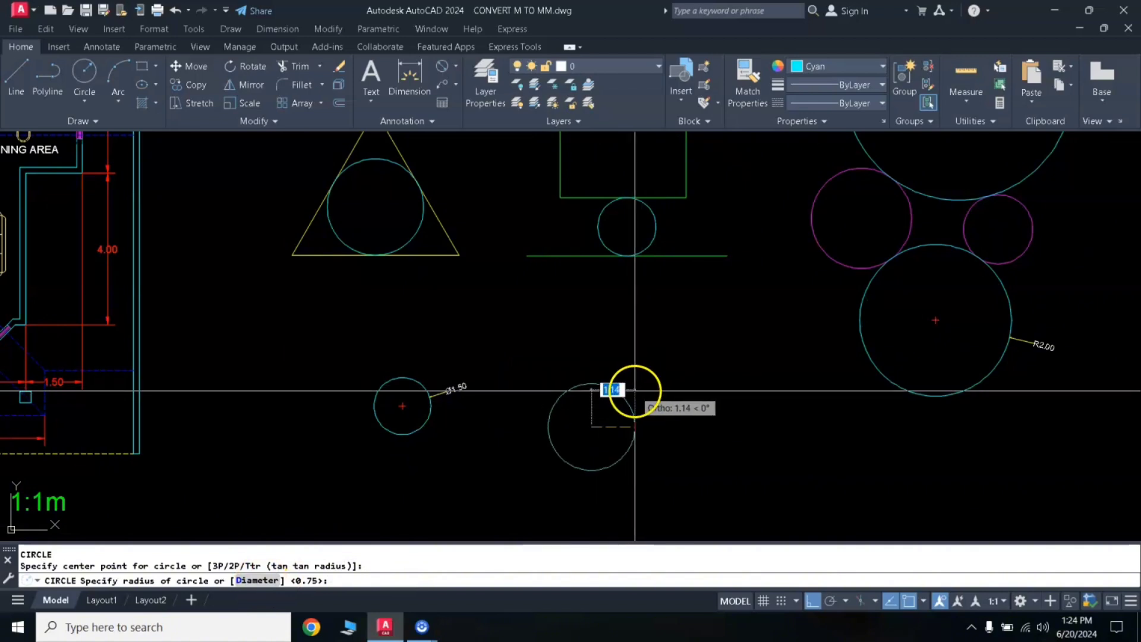
pyautogui.write('d')
pyautogui.press('Return')
pyautogui.write('2')
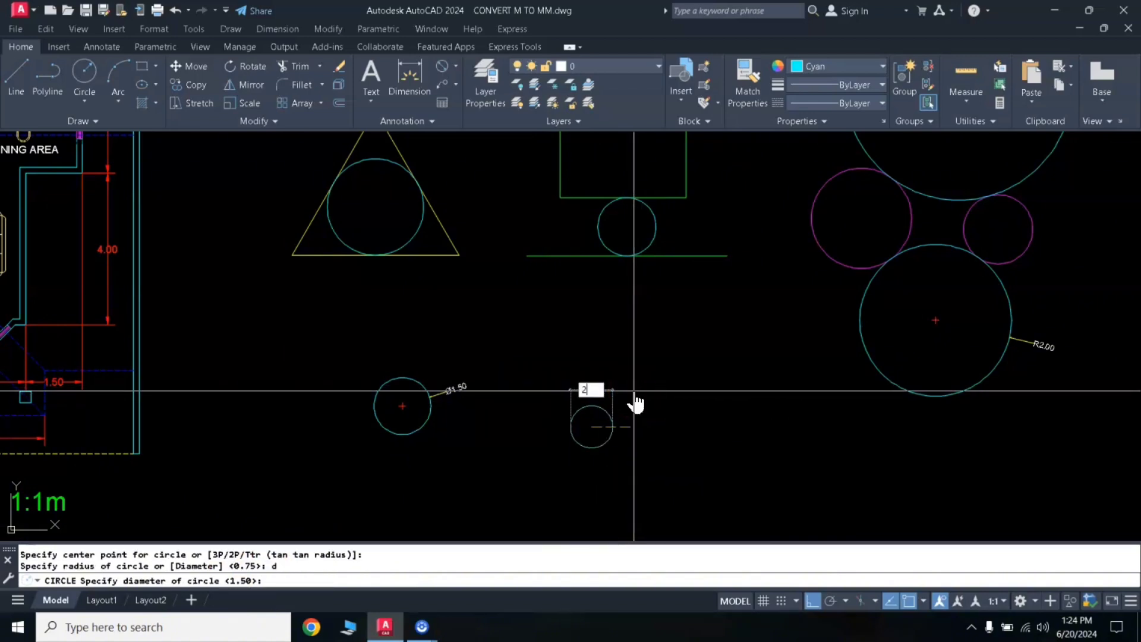
pyautogui.press('Return')
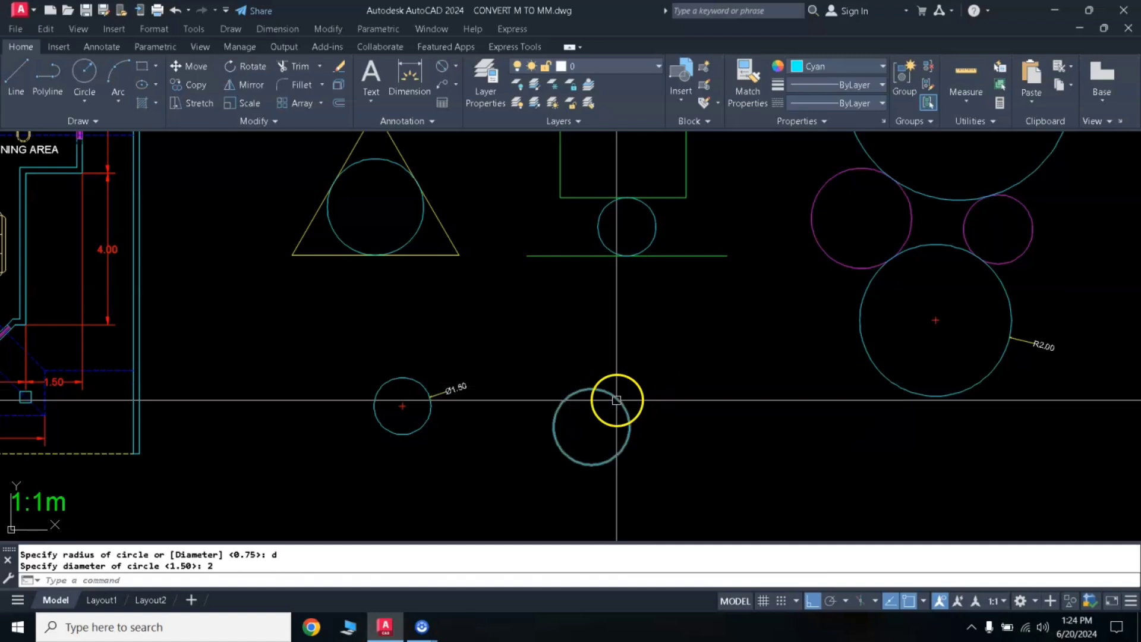
# - Label the new circle with a Ø2.00 diameter dimension
pyautogui.click(442, 70)
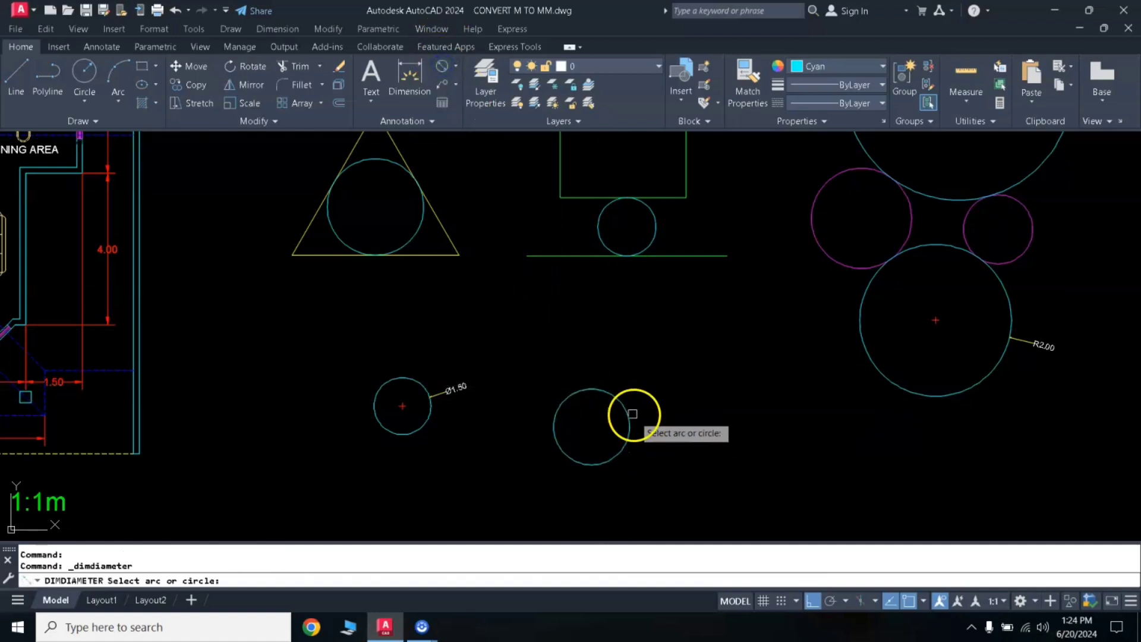
pyautogui.click(623, 410)
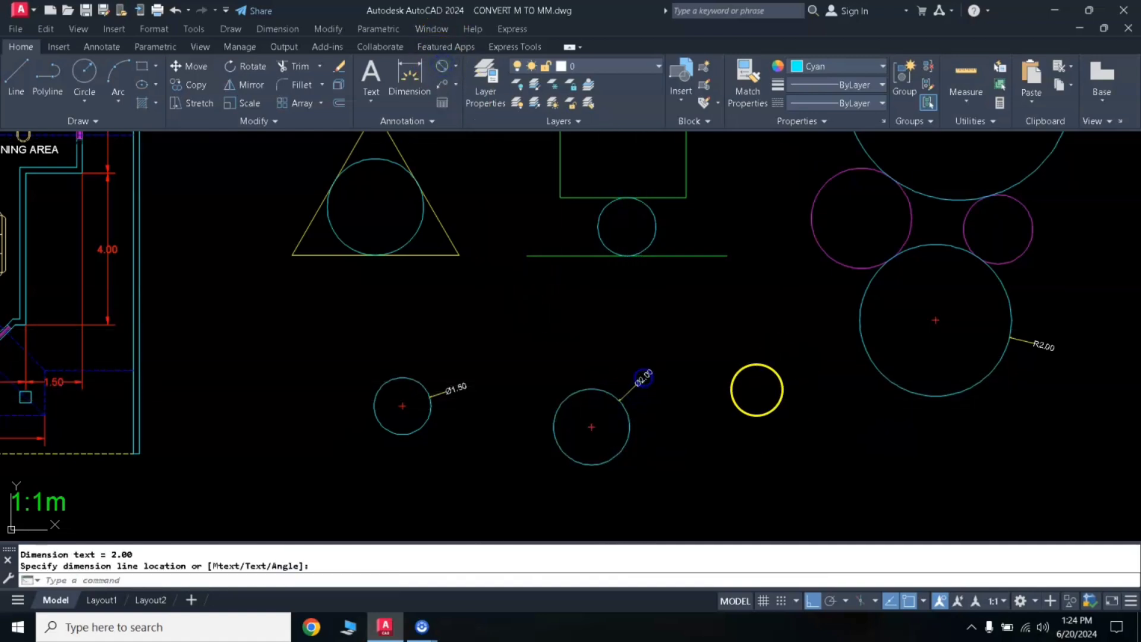
pyautogui.scroll(2, 658, 392)
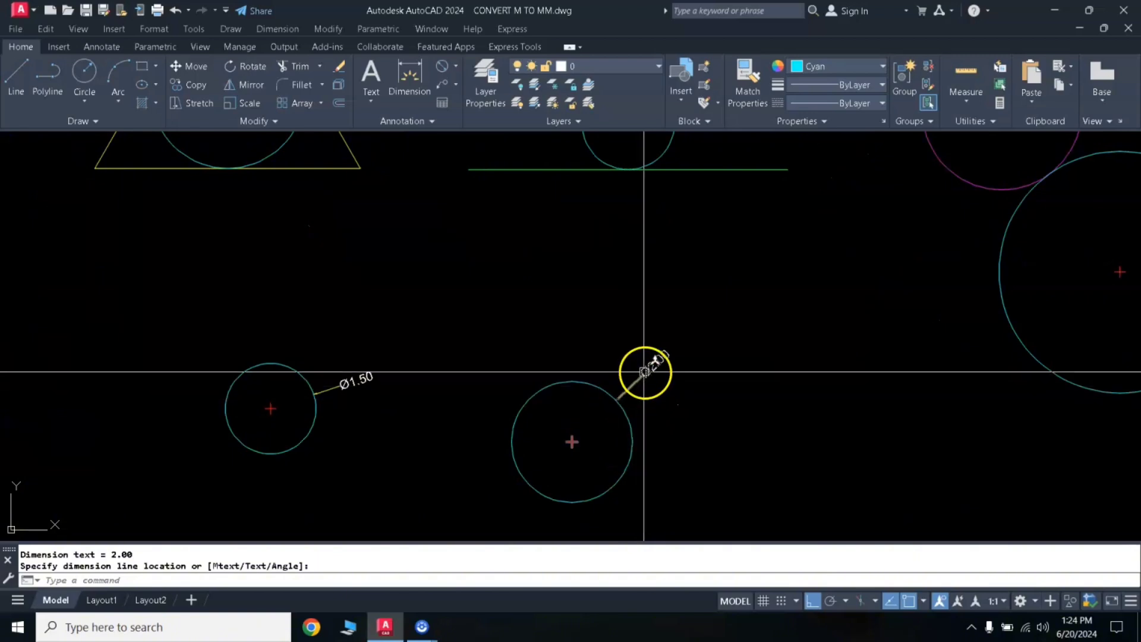
pyautogui.scroll(-2, 654, 427)
pyautogui.moveTo(662, 400); pyautogui.dragTo(616, 347, button='middle')
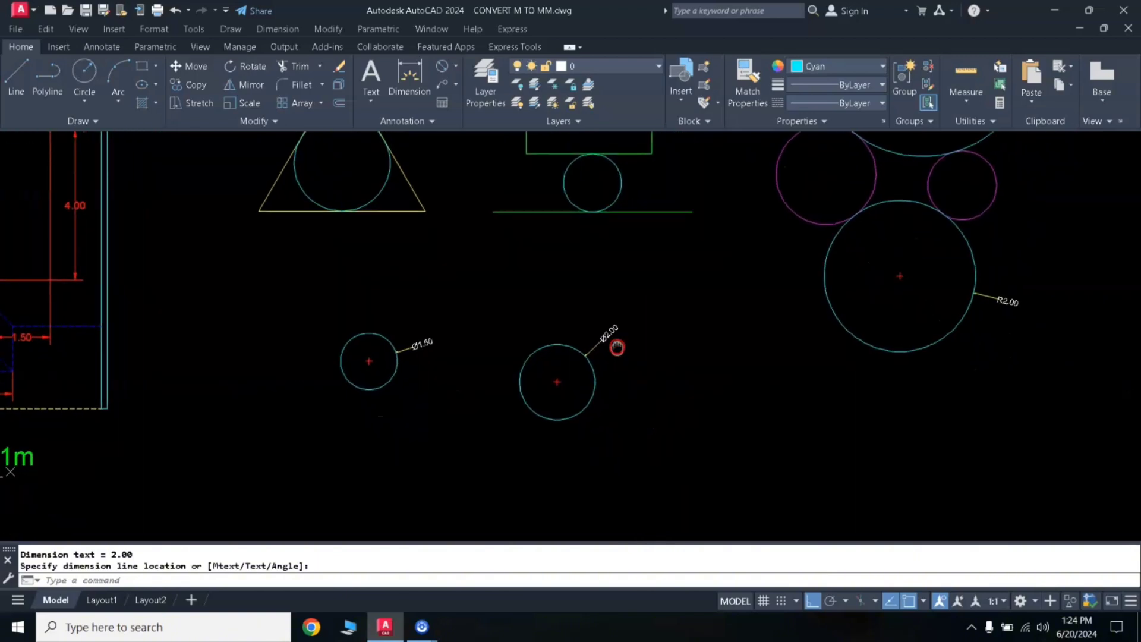
# - Draw a radius-2 circle to the right of the Ø2.00 circle
pyautogui.write('c')
pyautogui.press('Return')
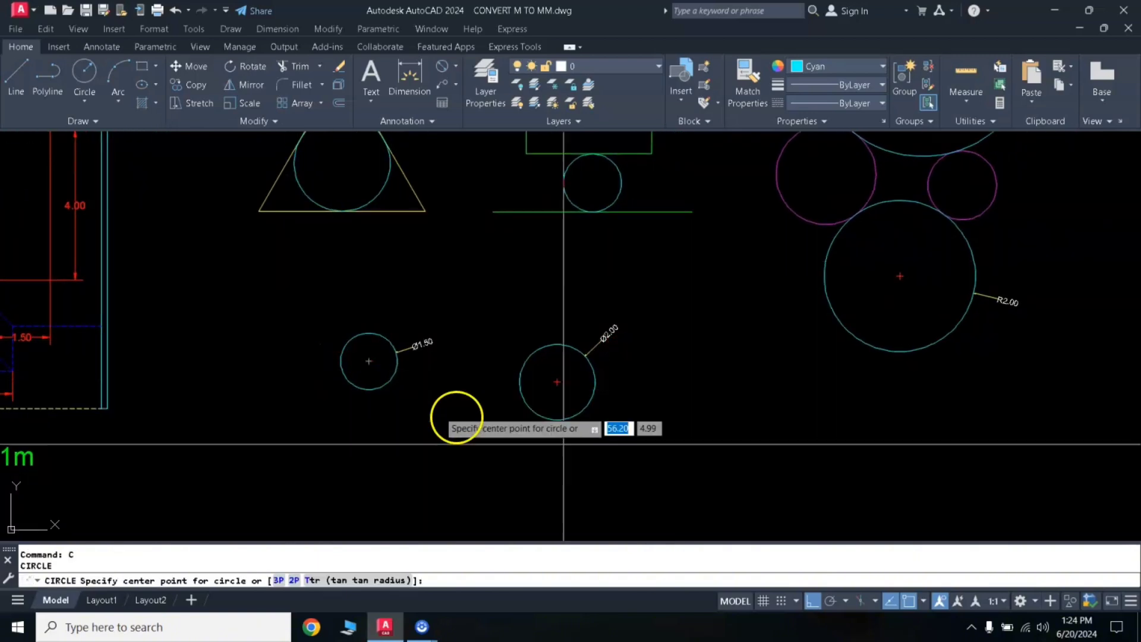
pyautogui.click(689, 436)
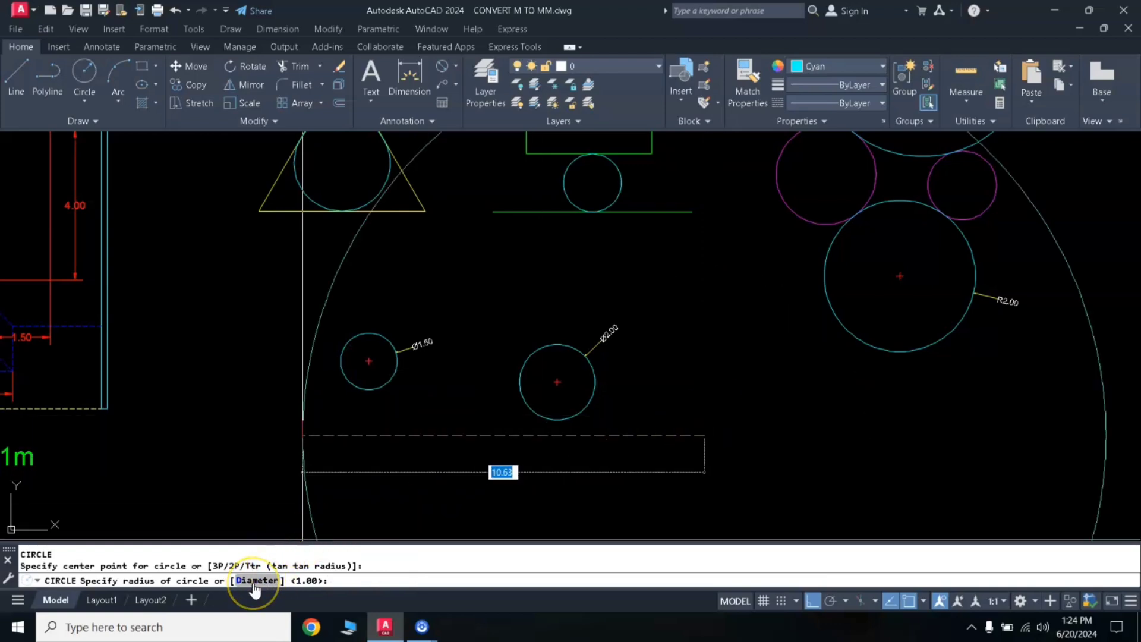
pyautogui.click(681, 478)
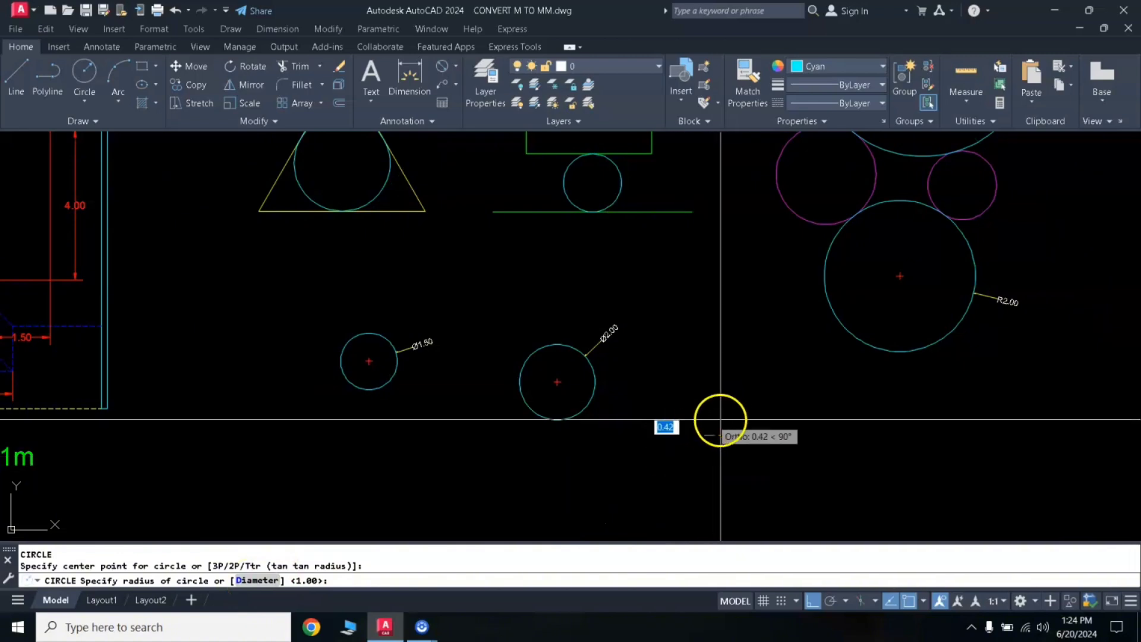
pyautogui.click(691, 463)
pyautogui.write('2')
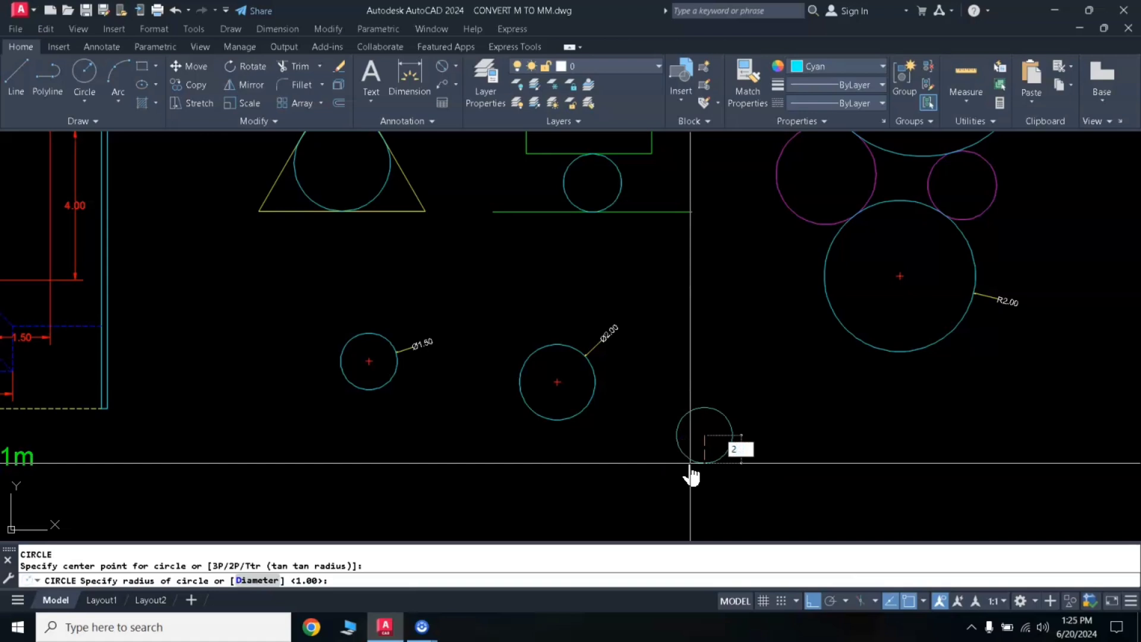
pyautogui.press('Return')
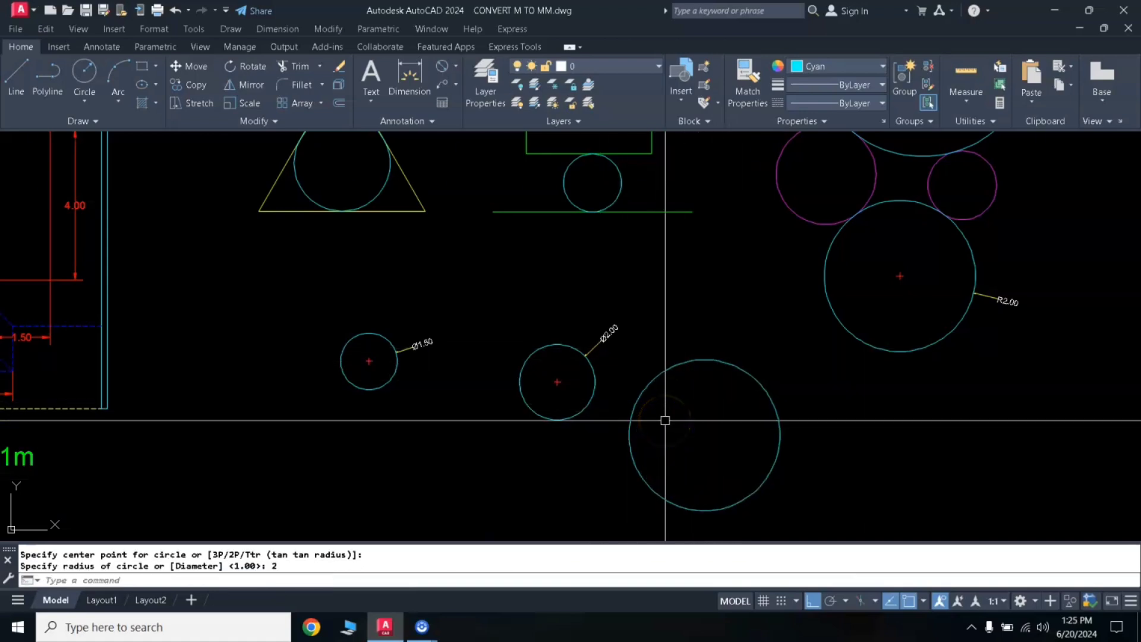
# - Add an R2.00 radius dimension to the new radius-2 circle
pyautogui.click(456, 68)
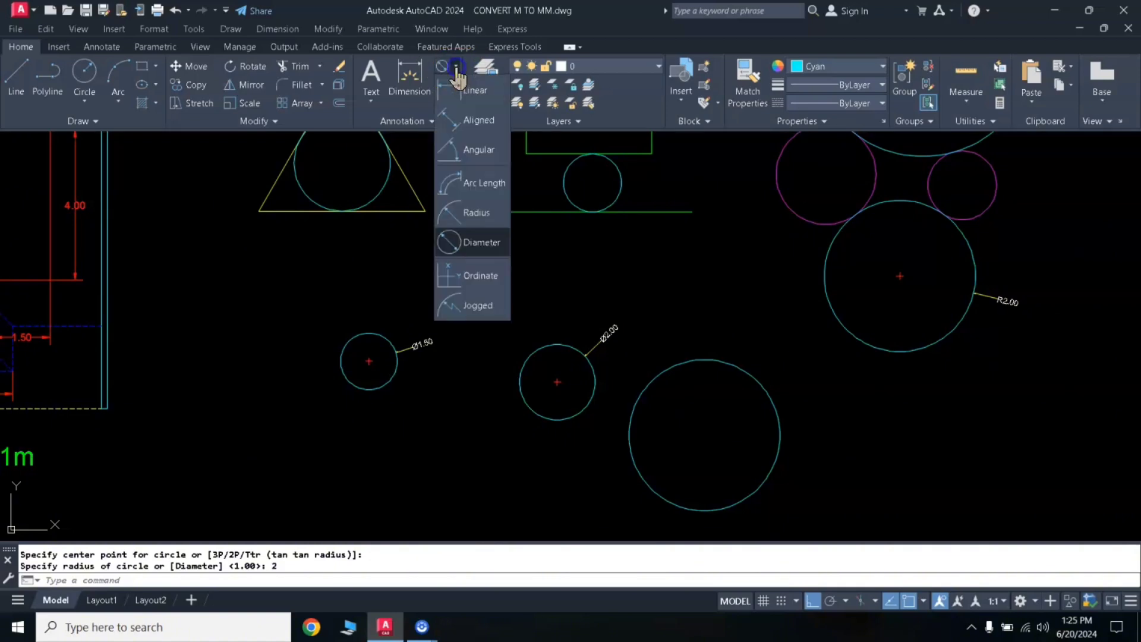
pyautogui.click(481, 215)
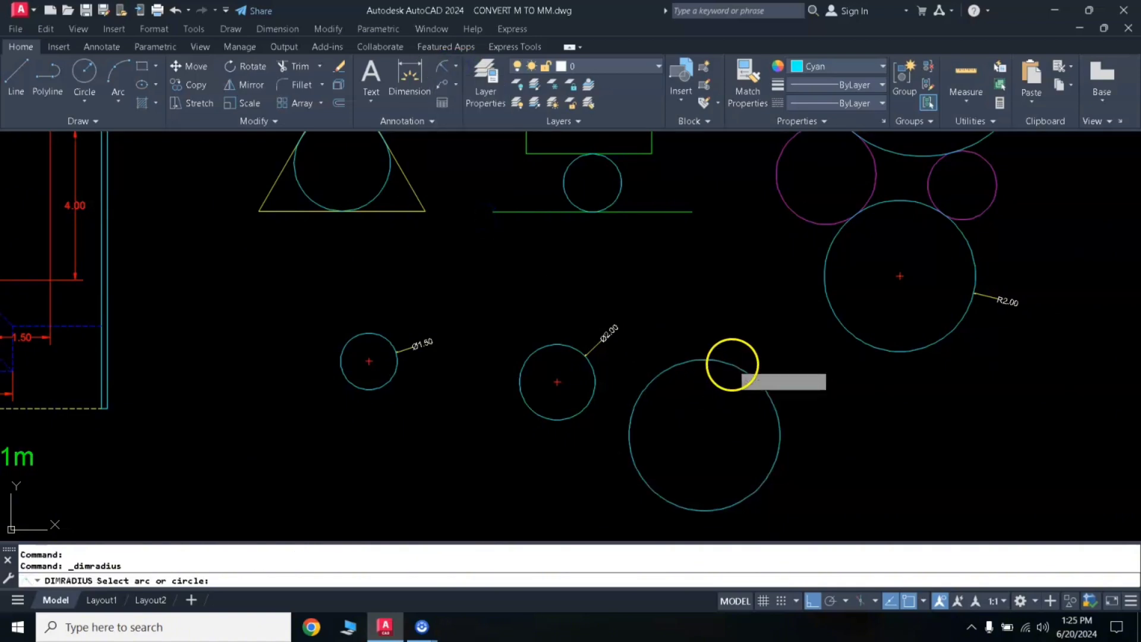
pyautogui.click(732, 364)
pyautogui.scroll(2, 734, 363)
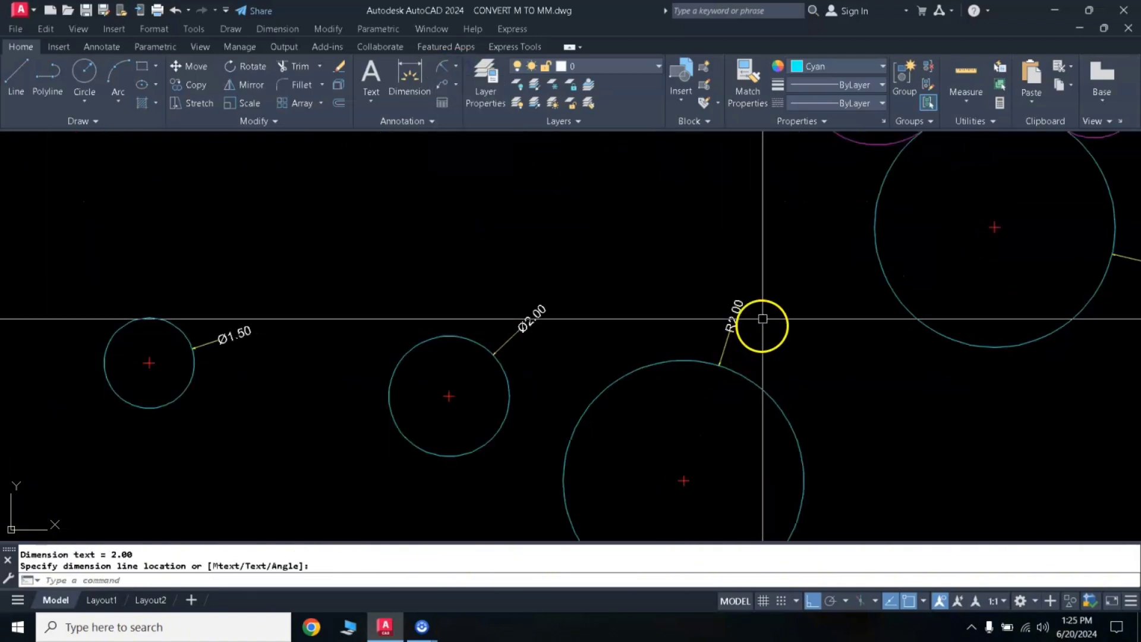
pyautogui.scroll(-2, 741, 323)
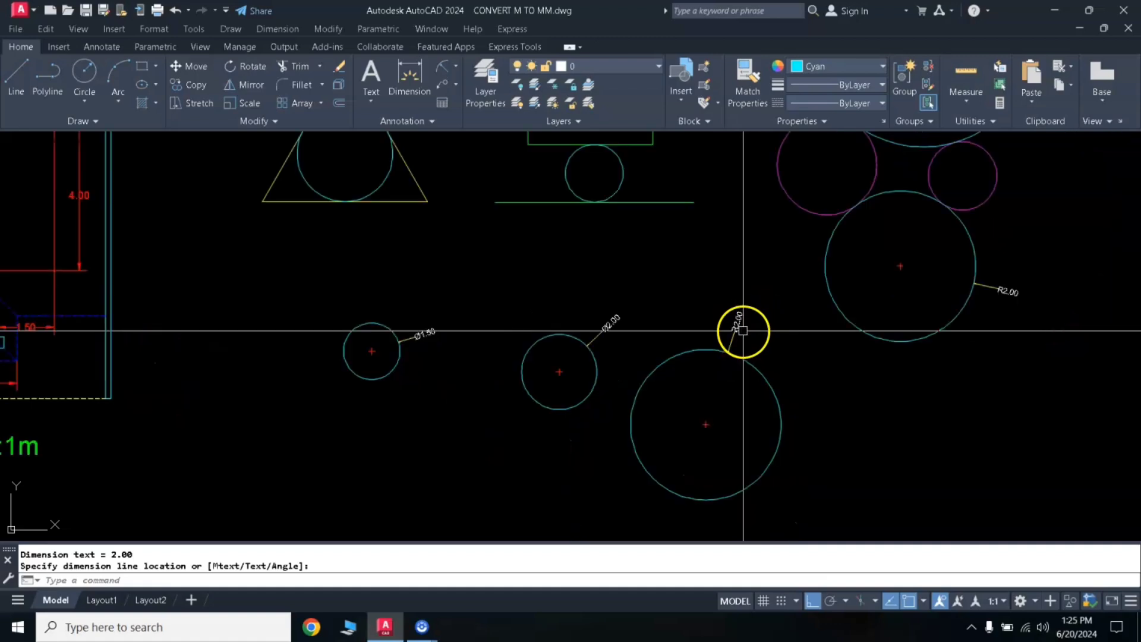
pyautogui.moveTo(735, 354); pyautogui.dragTo(764, 318, button='middle')
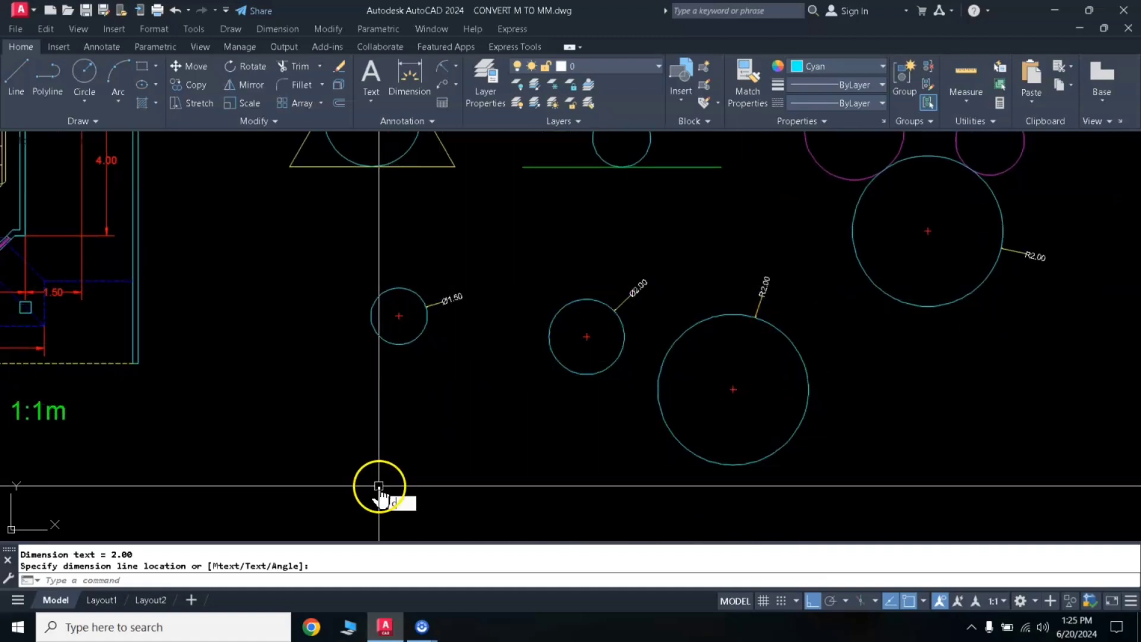
# - Repeat the Circle command for a fourth circle, centred below the Ø1.50 circle
pyautogui.press('Return')
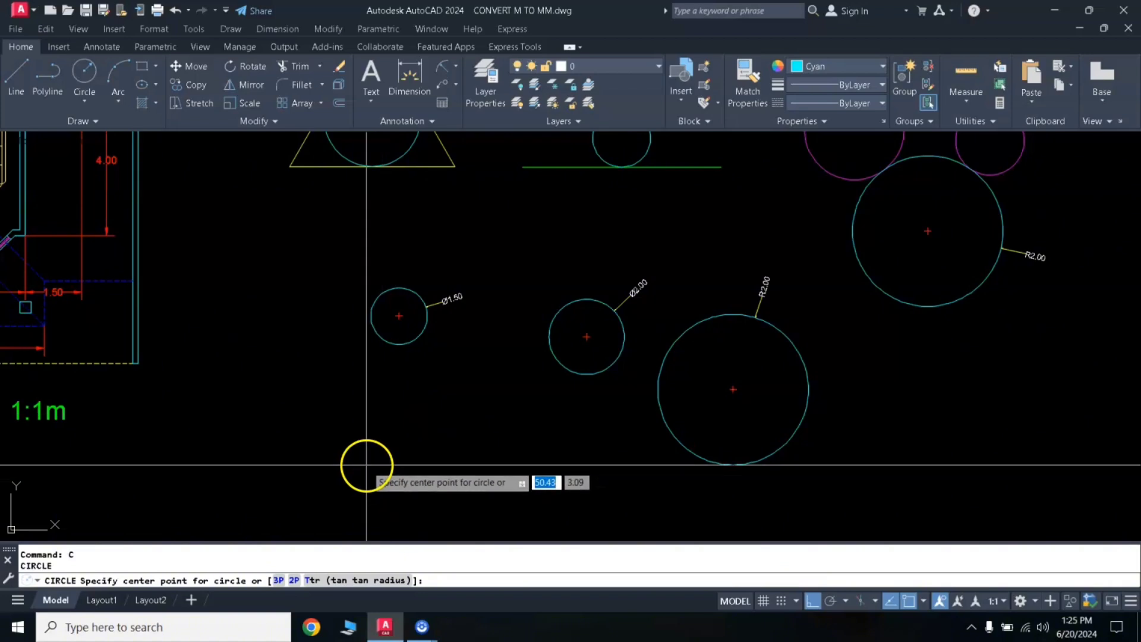
pyautogui.click(366, 465)
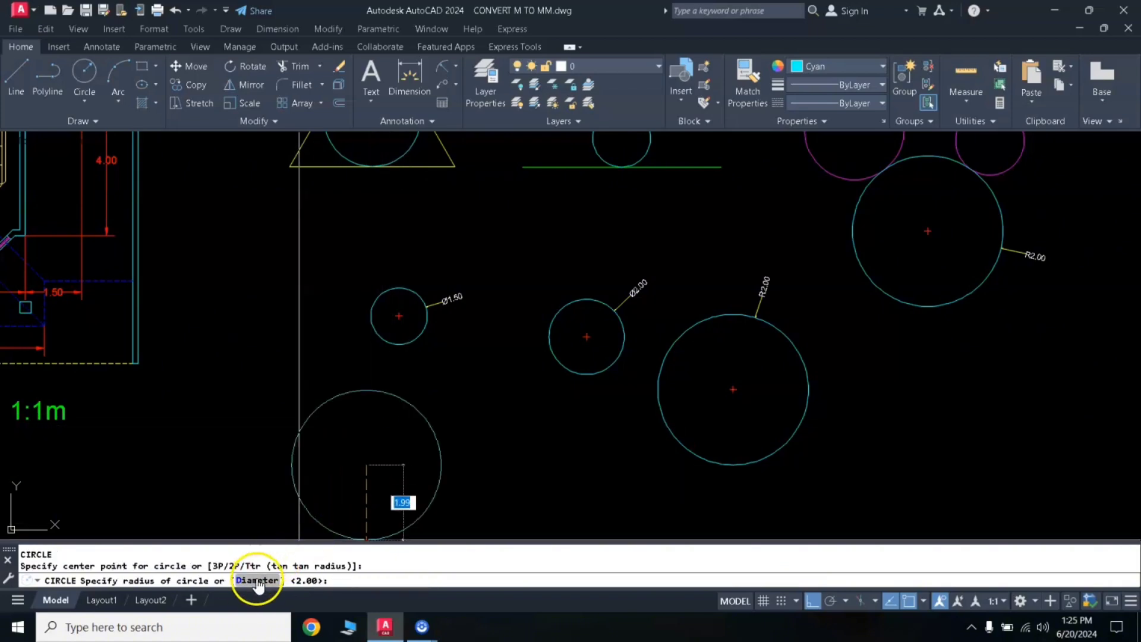